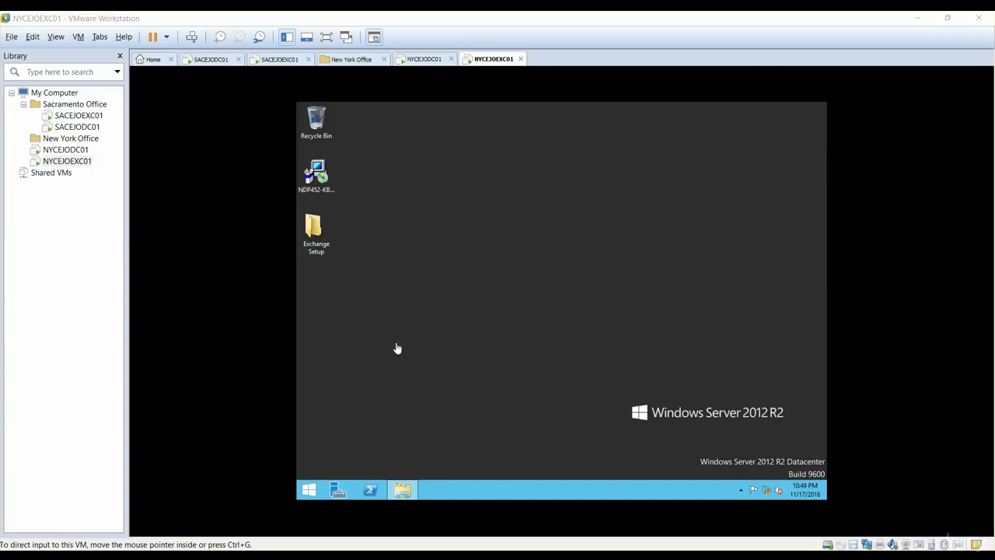
Install .NET Framework 4.5.2 from the desktop installer, accepting the license terms, and postpone the restart
click(371, 332)
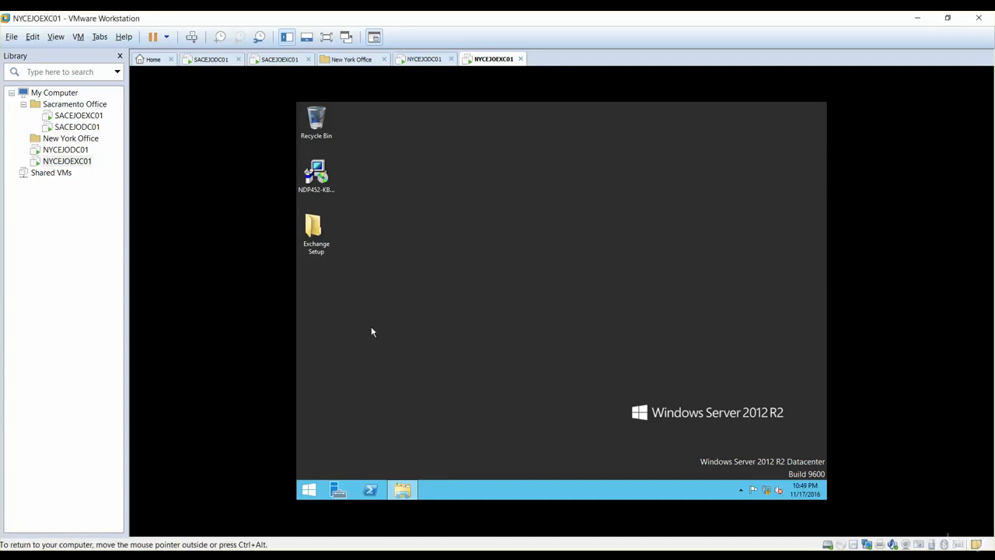
click(317, 179)
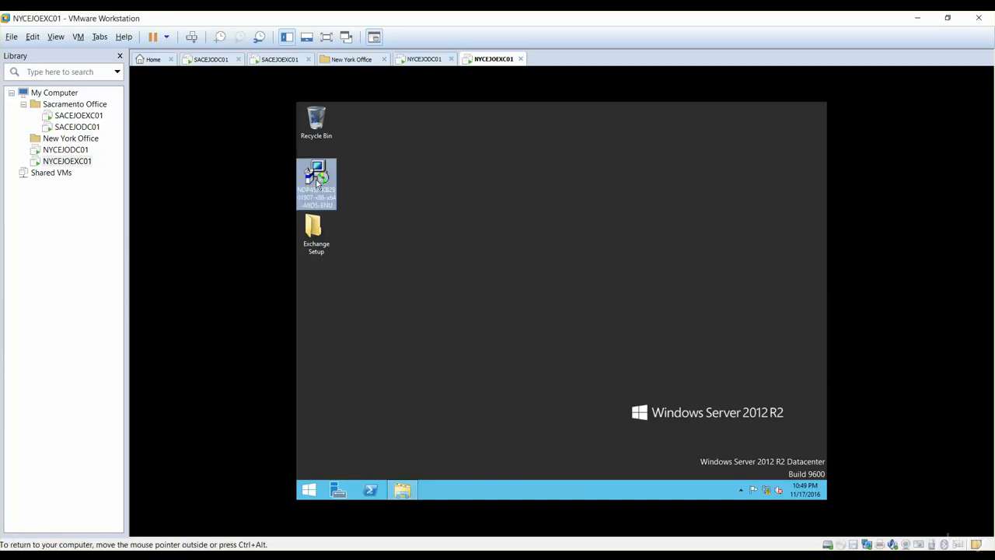
double_click(317, 179)
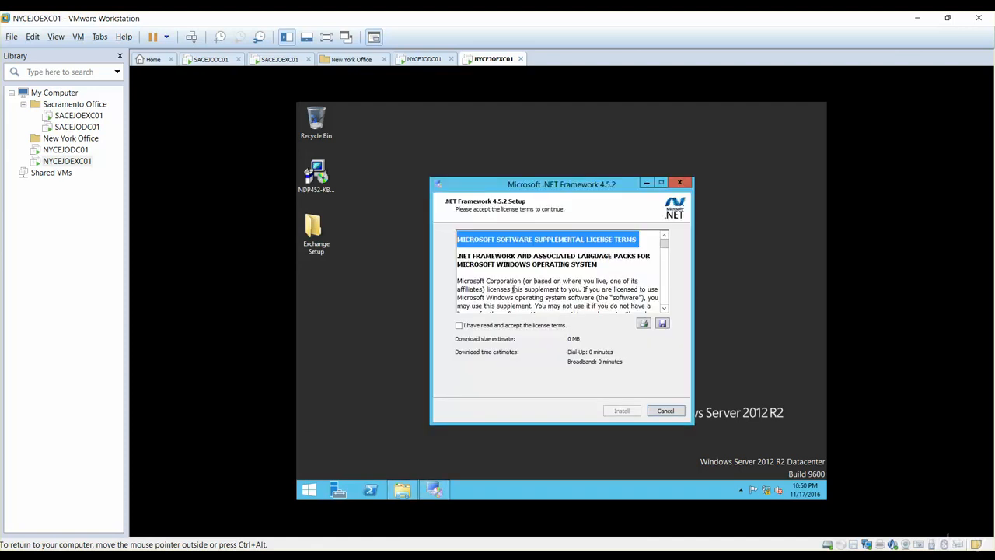
click(460, 325)
click(622, 411)
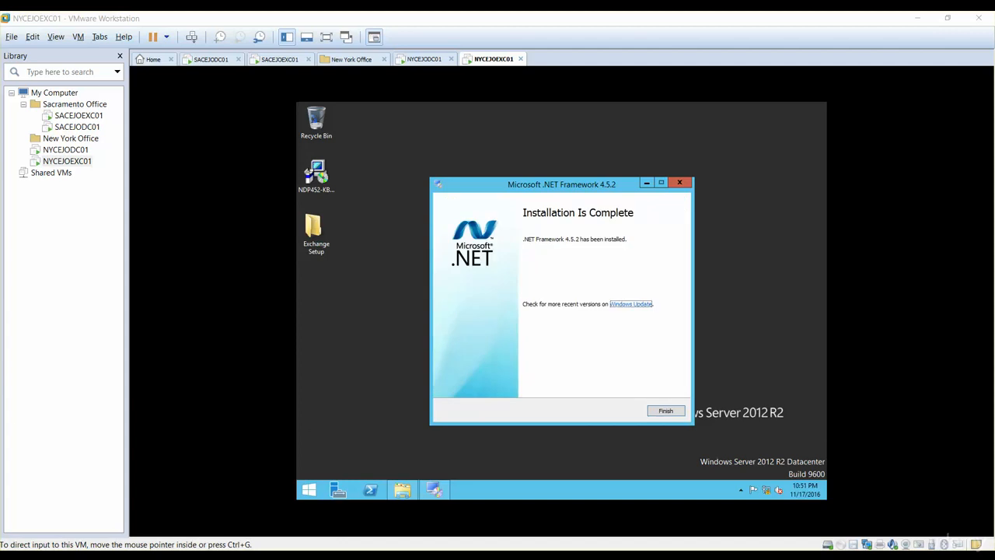
click(667, 413)
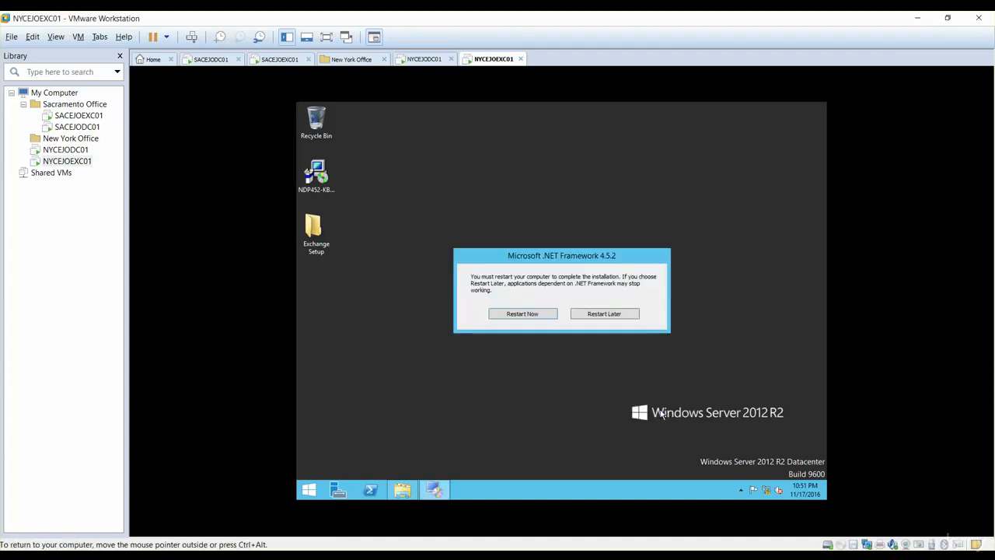
click(599, 316)
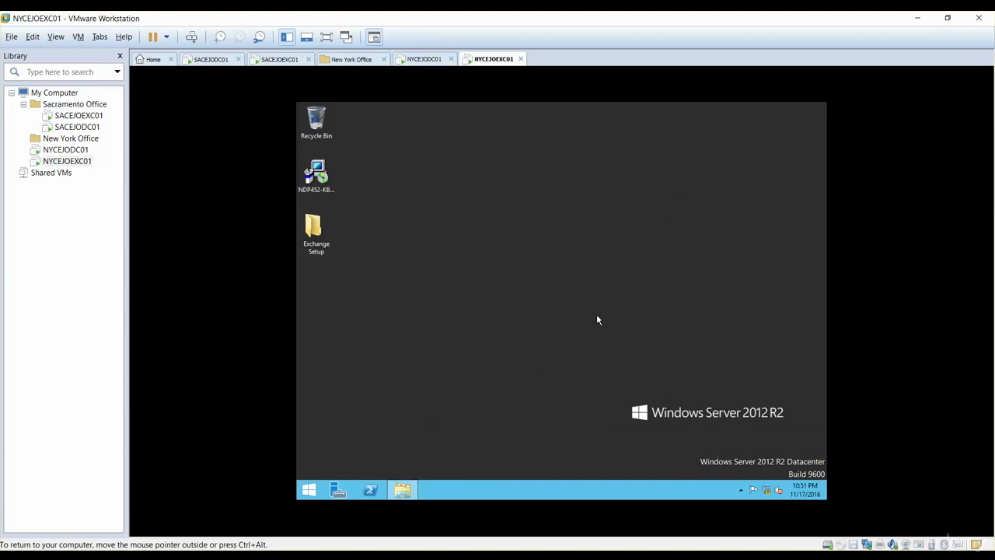
Start adding roles and features in Server Manager as a role-based or feature-based installation on server NYCEJOEXC01
click(338, 489)
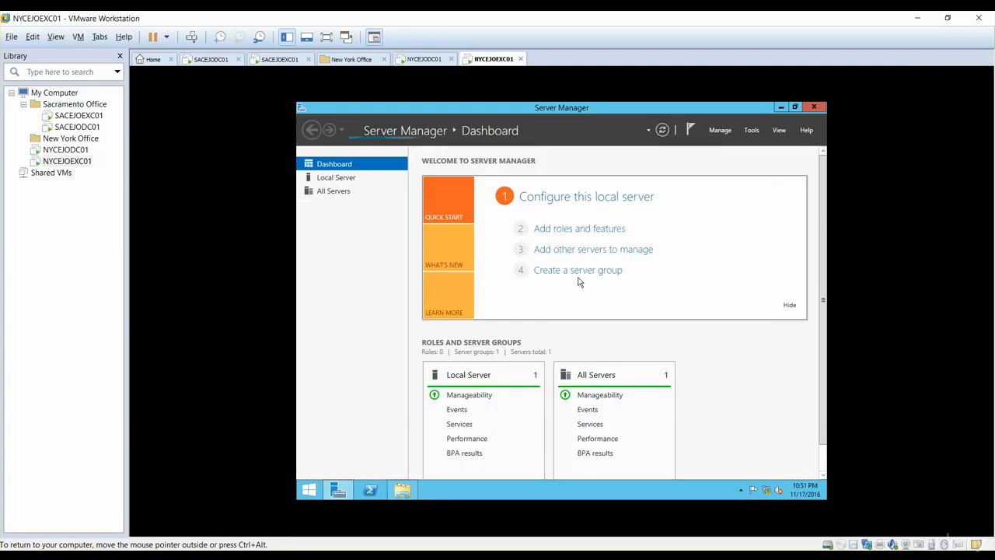
click(566, 236)
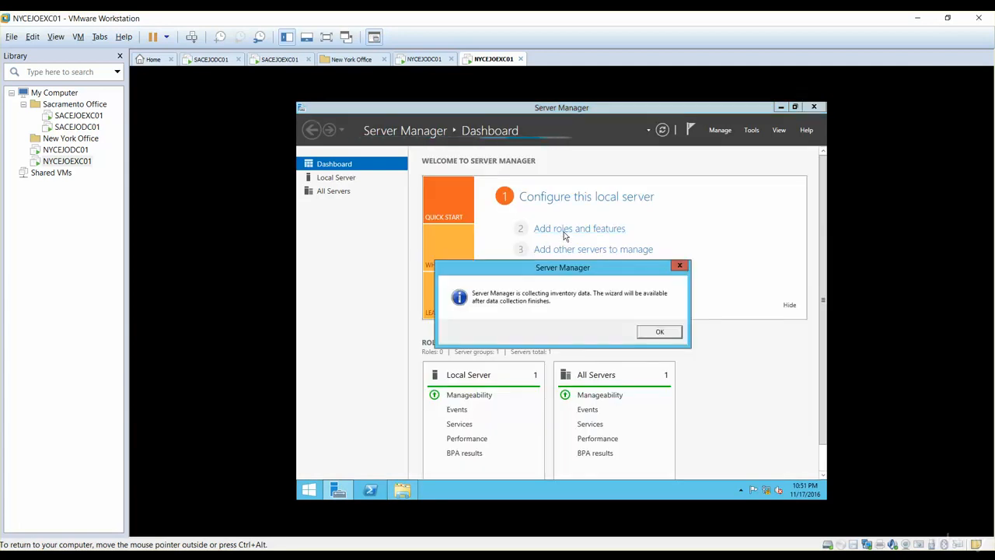
click(659, 332)
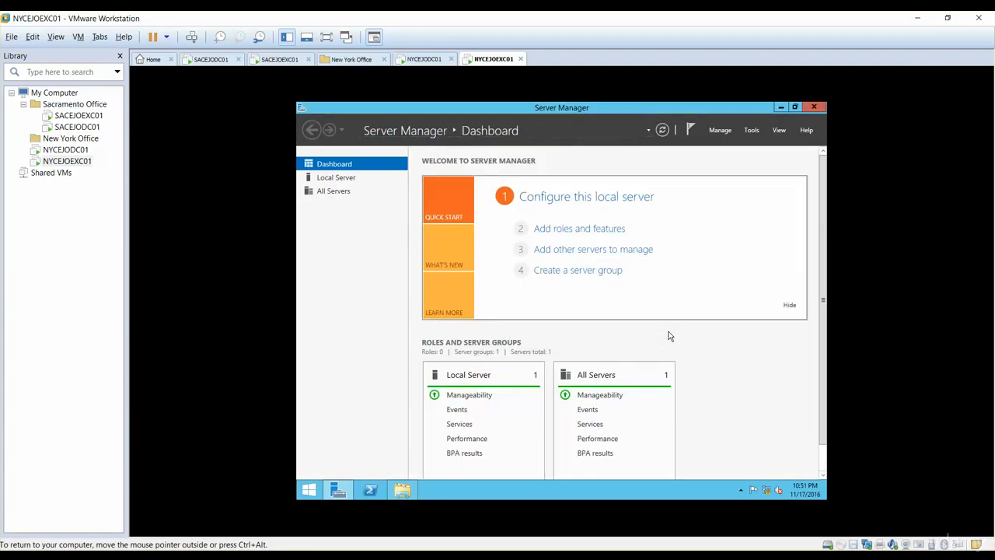
click(573, 233)
click(605, 409)
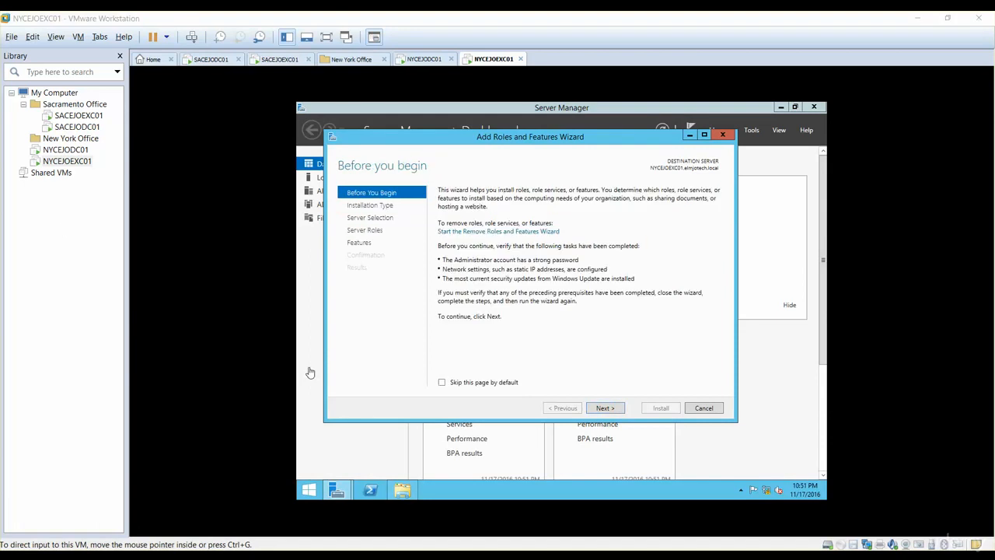
click(604, 409)
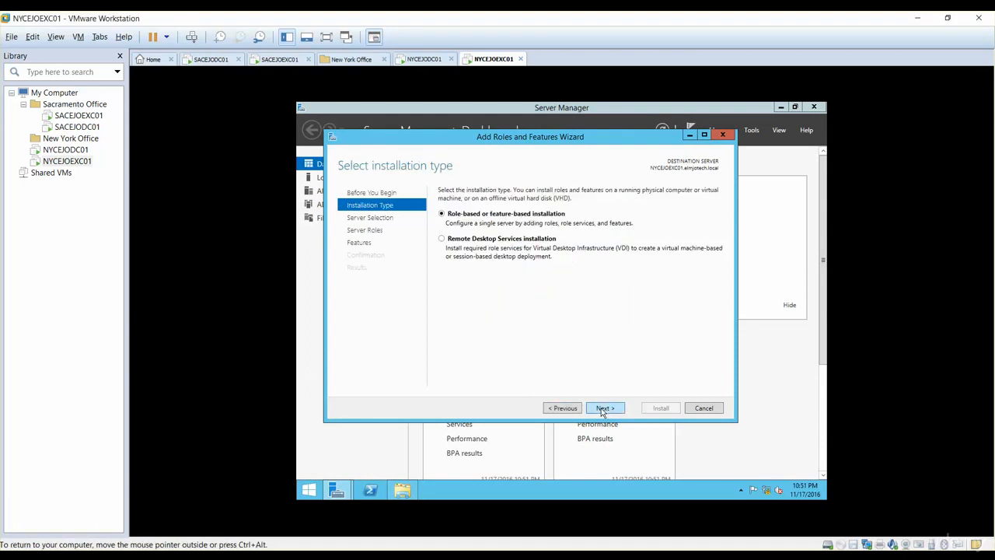
click(603, 409)
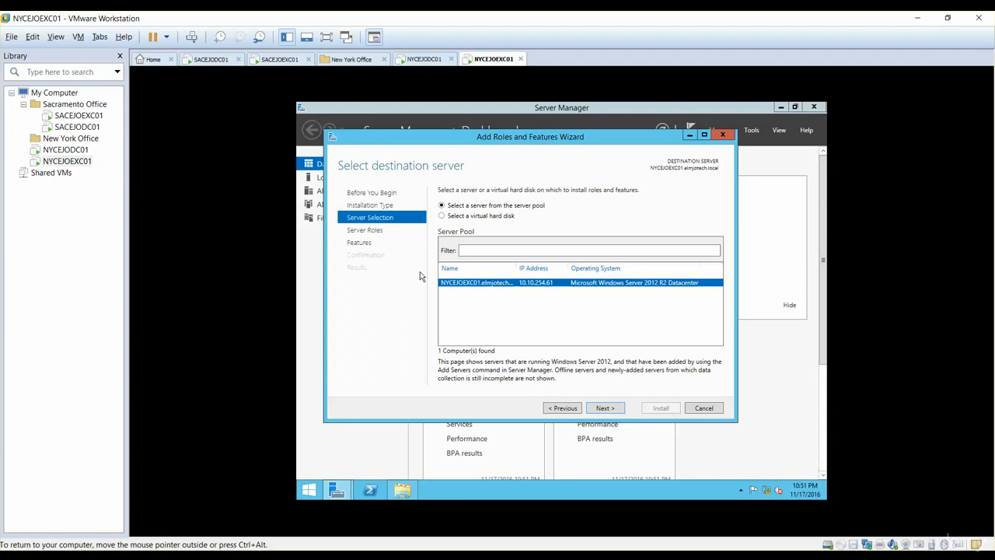
click(603, 410)
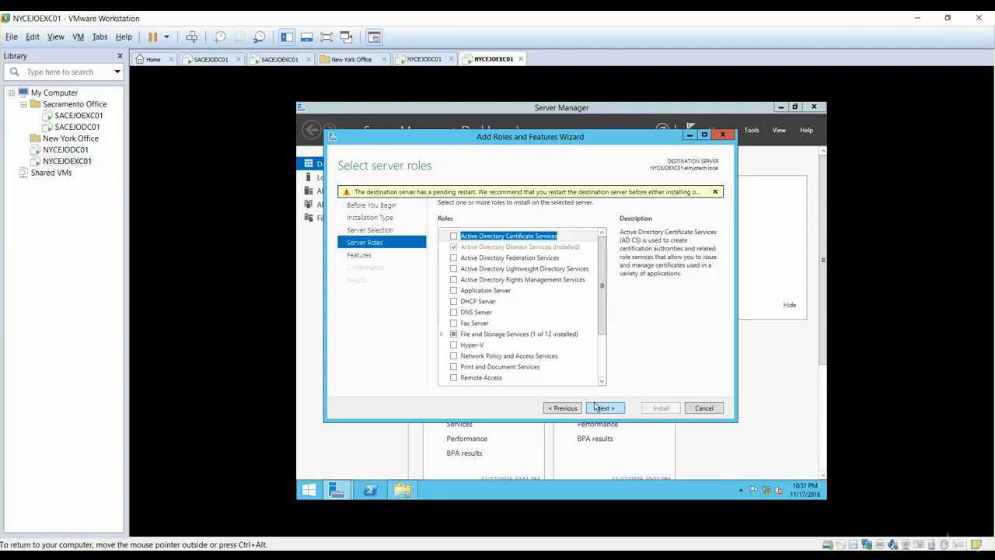
Select the Web Server (IIS) role and add its required features, including the management tools
click(454, 249)
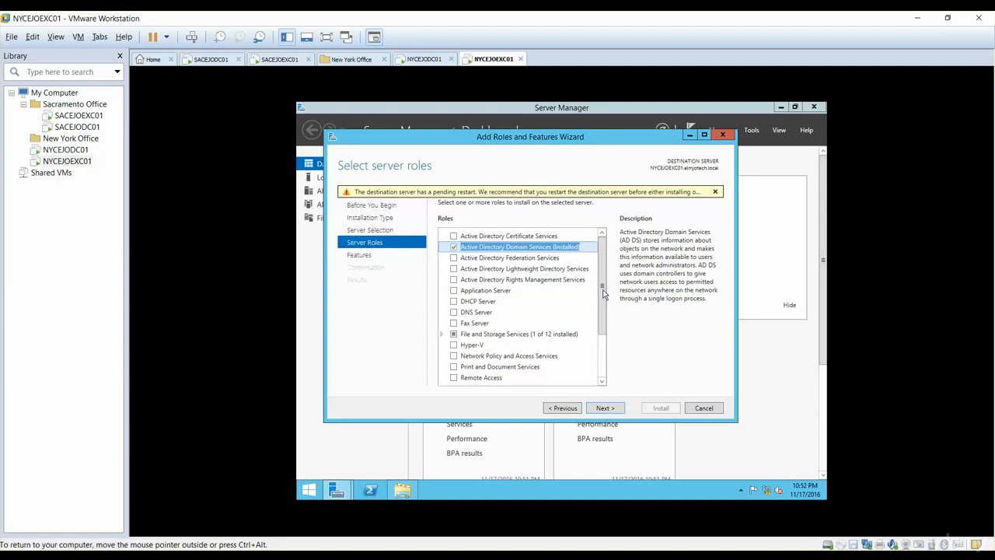
drag(601, 289, 610, 385)
scroll(586, 265, up, 2)
scroll(597, 293, down, 2)
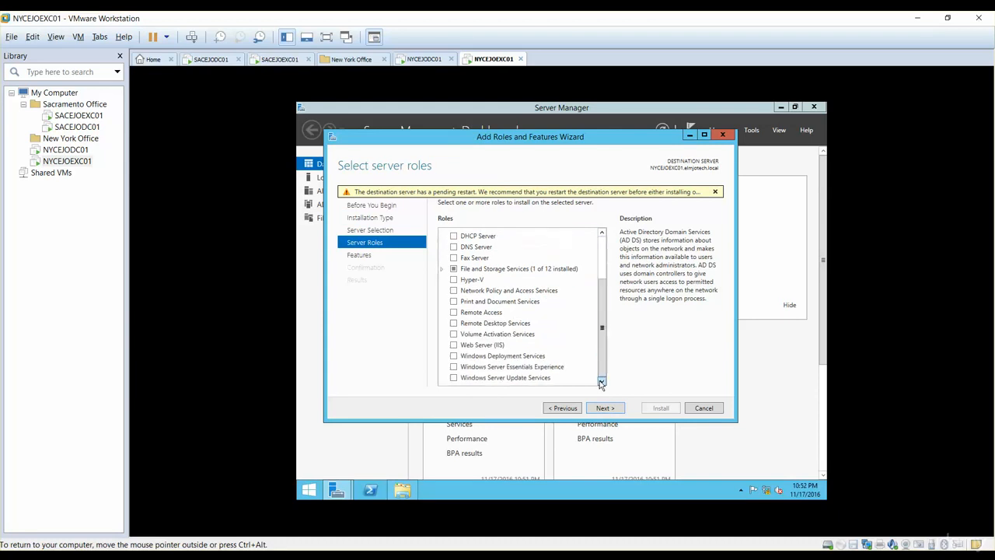
click(454, 346)
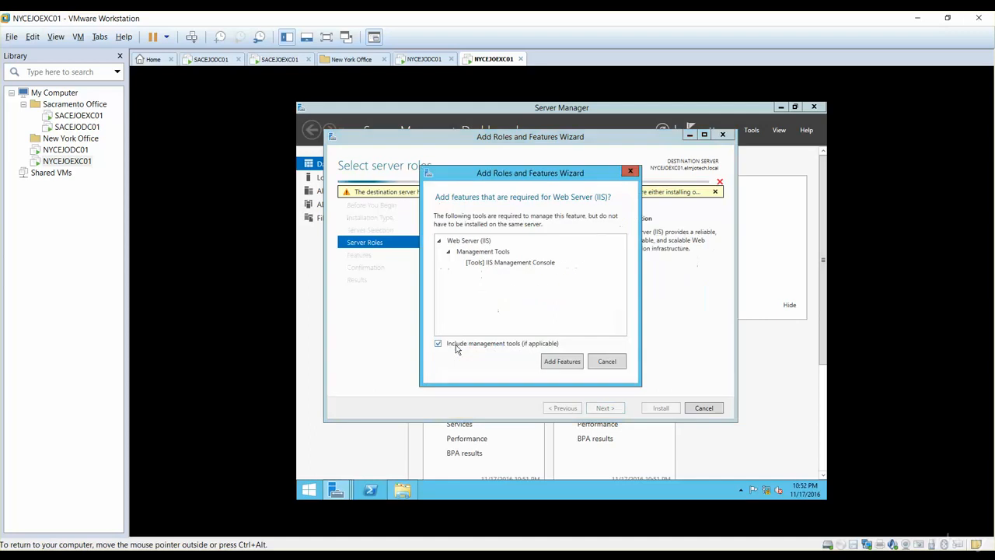
click(552, 364)
click(611, 409)
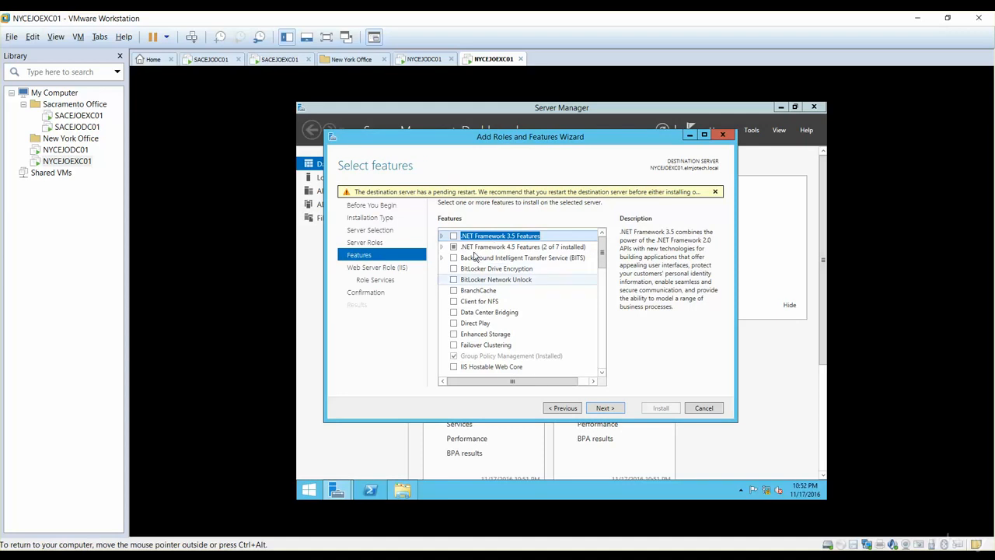
Keep the default features and add Dynamic Content Compression to the Web Server role services
click(603, 408)
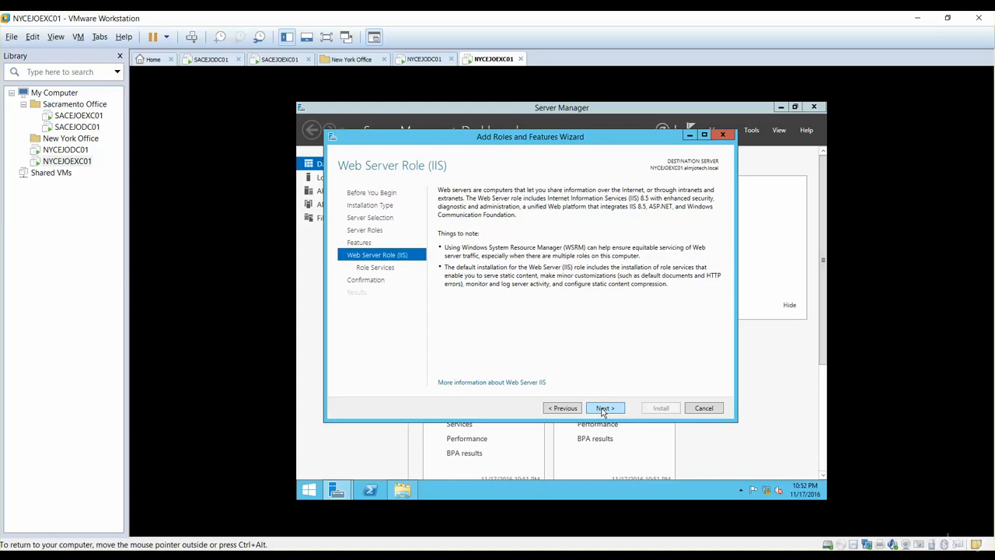
click(603, 408)
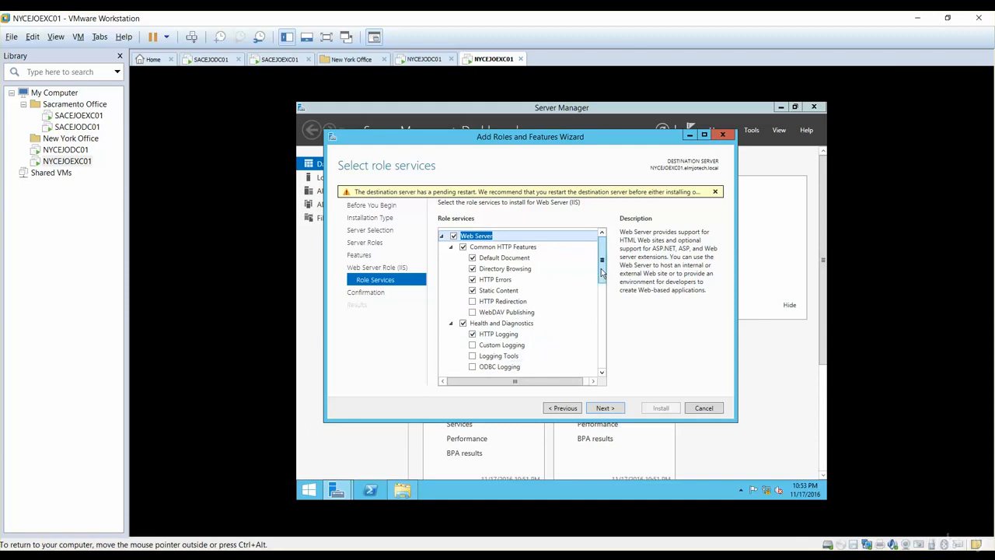
drag(601, 272, 604, 315)
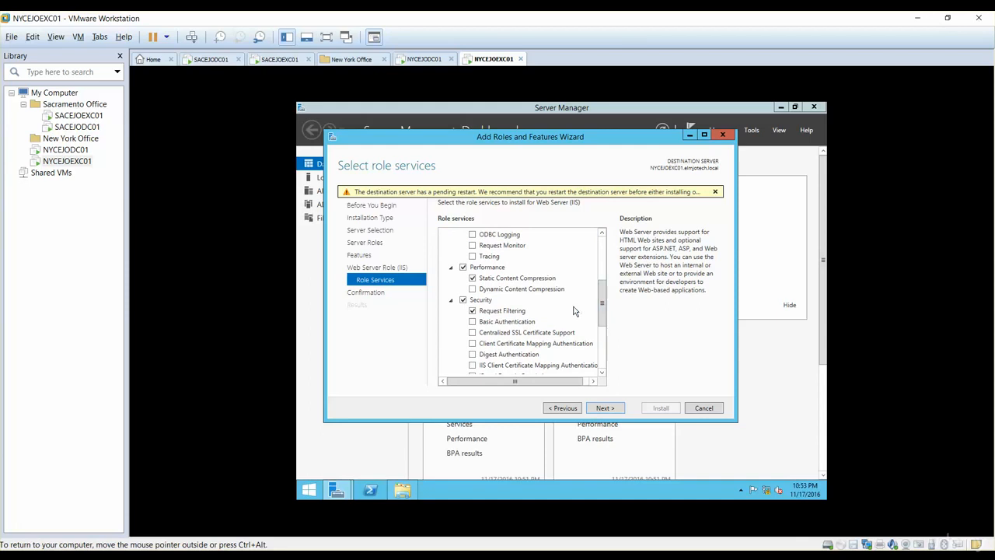
click(472, 290)
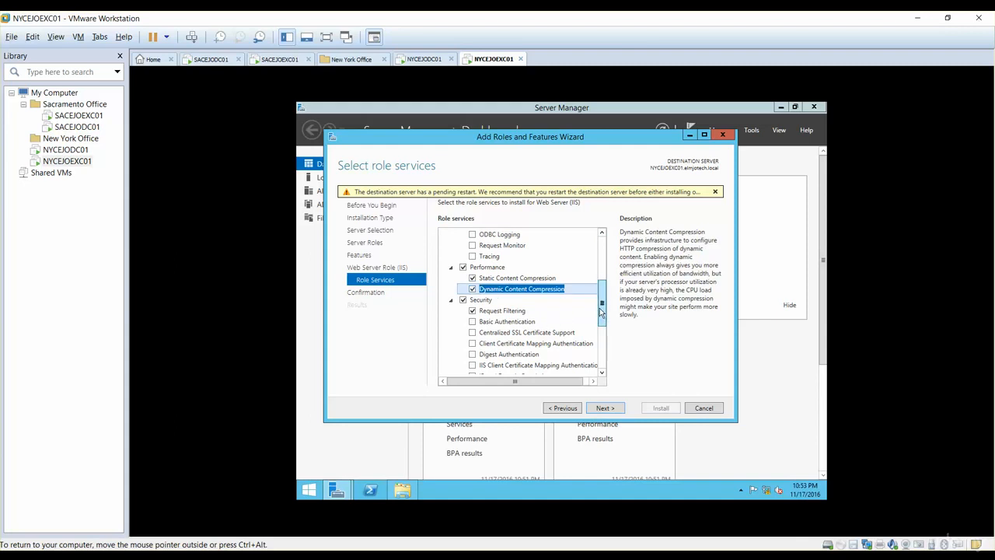
Review the role services list and add Digest Authentication under Security
mouse_move(601, 311)
mouse_down()
mouse_move(601, 355)
mouse_move(594, 272)
mouse_up()
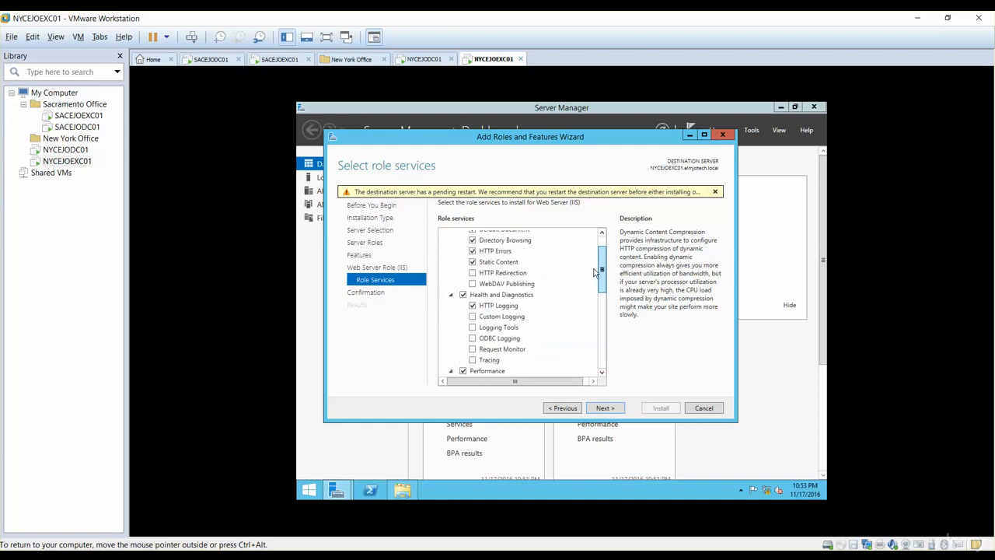
scroll(595, 272, up, 1)
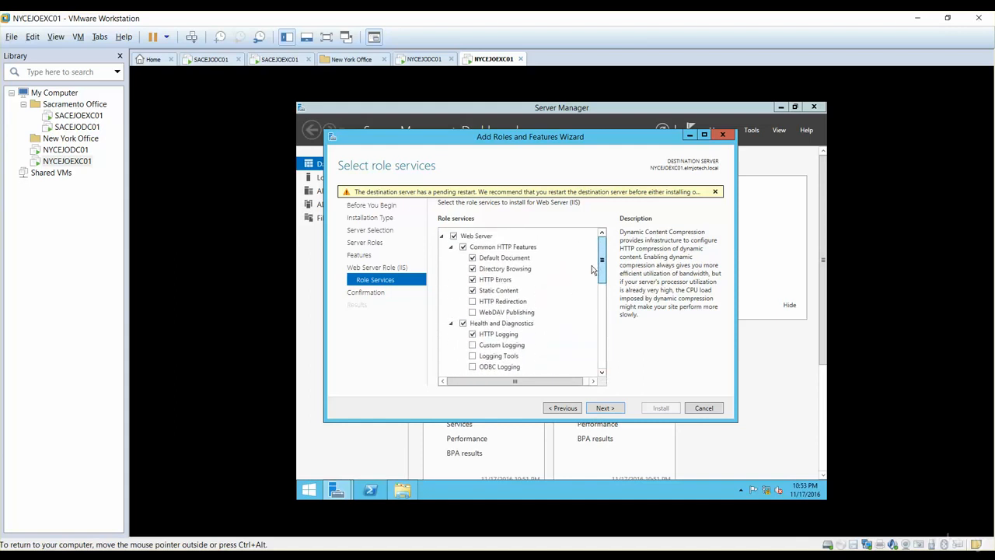
scroll(592, 267, down, 1)
scroll(592, 278, down, 4)
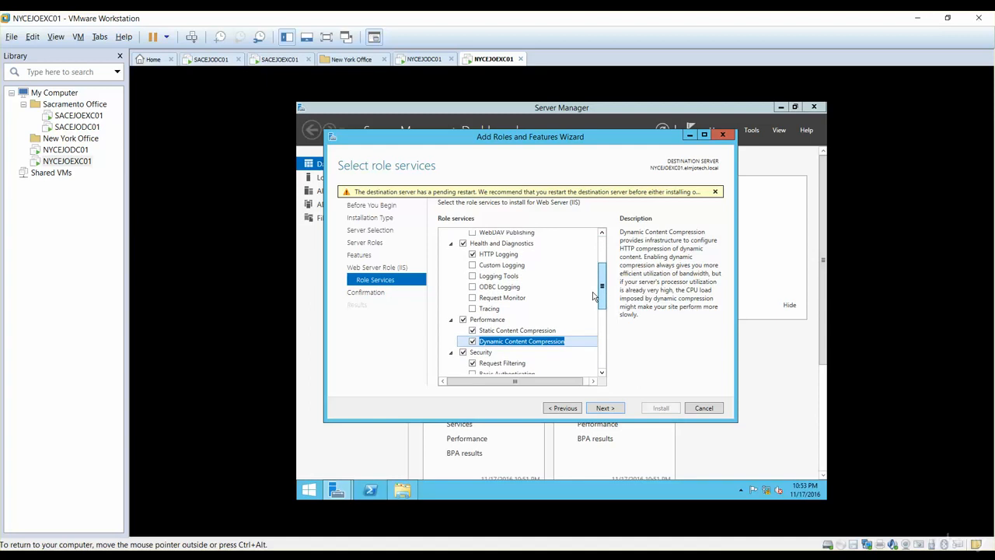
scroll(593, 310, down, 1)
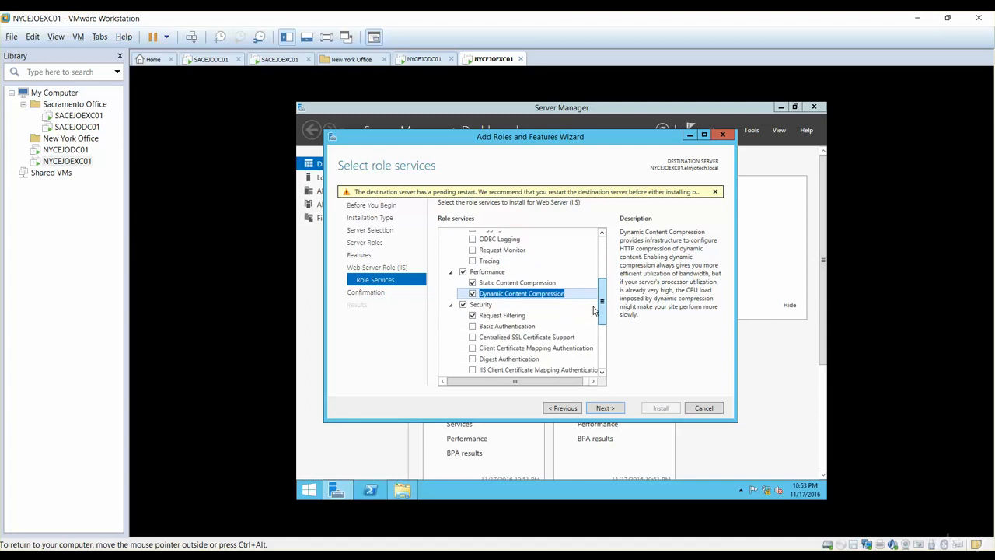
click(472, 359)
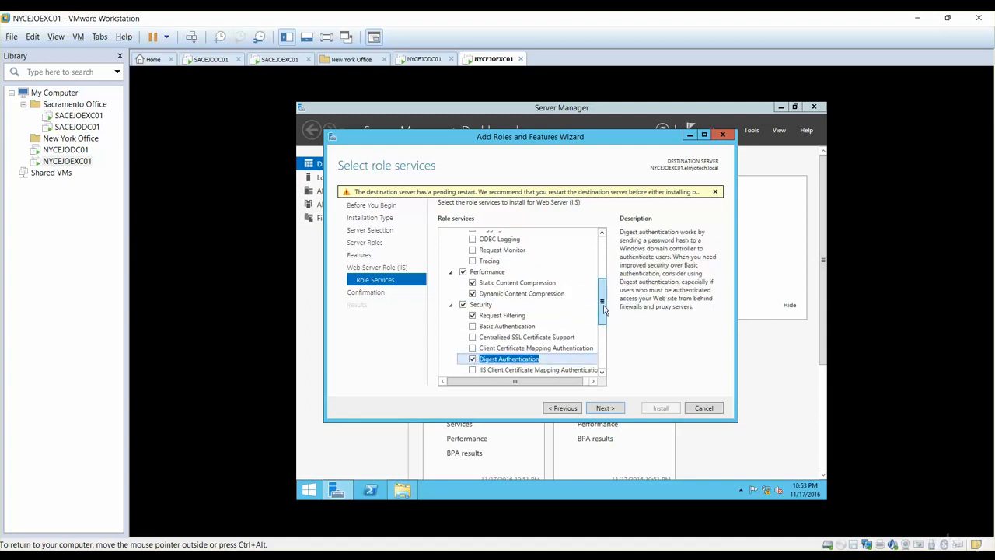
Add IIS 6 WMI Compatibility with its required features, and Client Certificate Mapping Authentication under Security
mouse_move(604, 309)
mouse_down()
mouse_move(607, 361)
mouse_move(604, 263)
mouse_move(603, 332)
mouse_up()
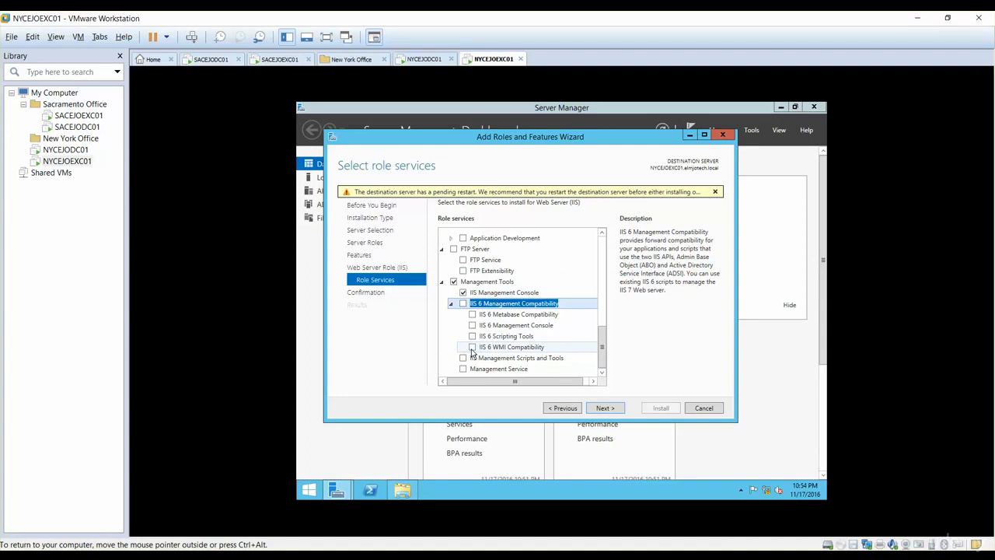
click(472, 347)
click(559, 370)
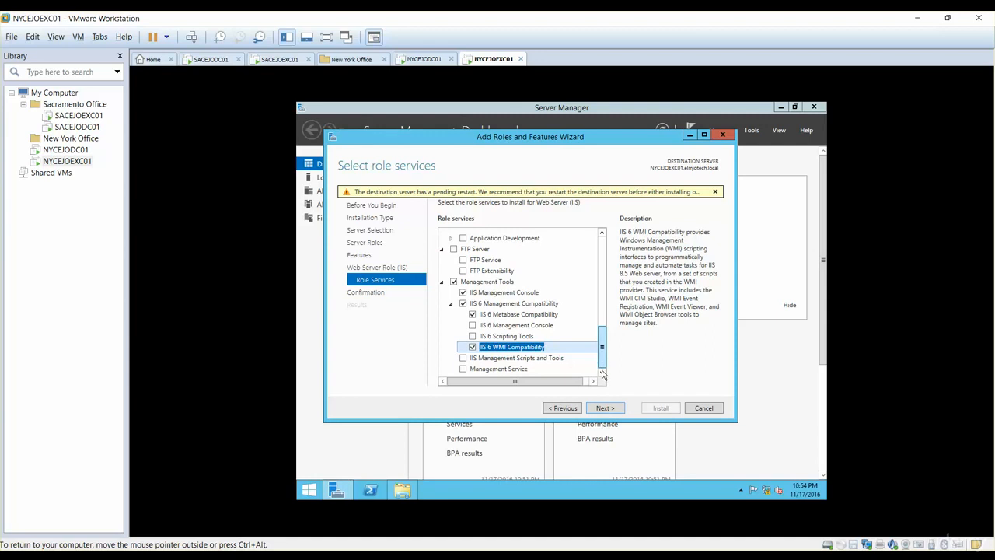
scroll(604, 360, up, 4)
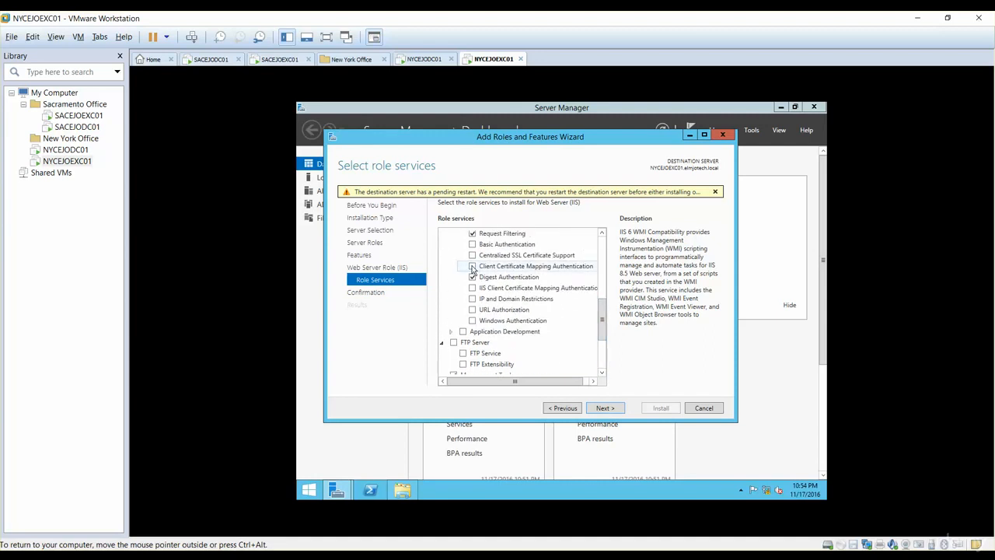
click(472, 267)
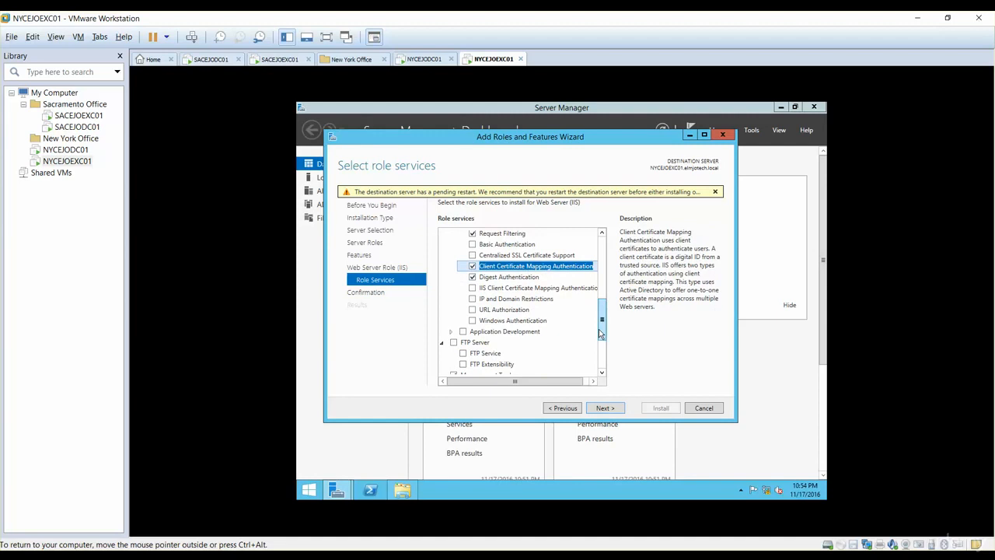
Add HTTP Redirection under Common HTTP Features and Request Monitor under Health and Diagnostics
drag(599, 334, 605, 272)
click(474, 276)
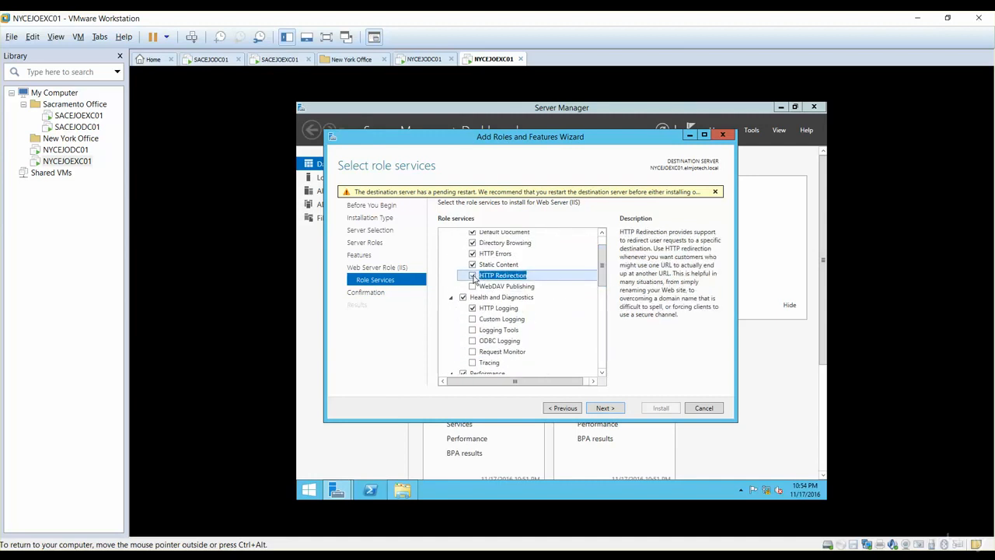
click(473, 276)
drag(601, 262, 603, 296)
click(472, 278)
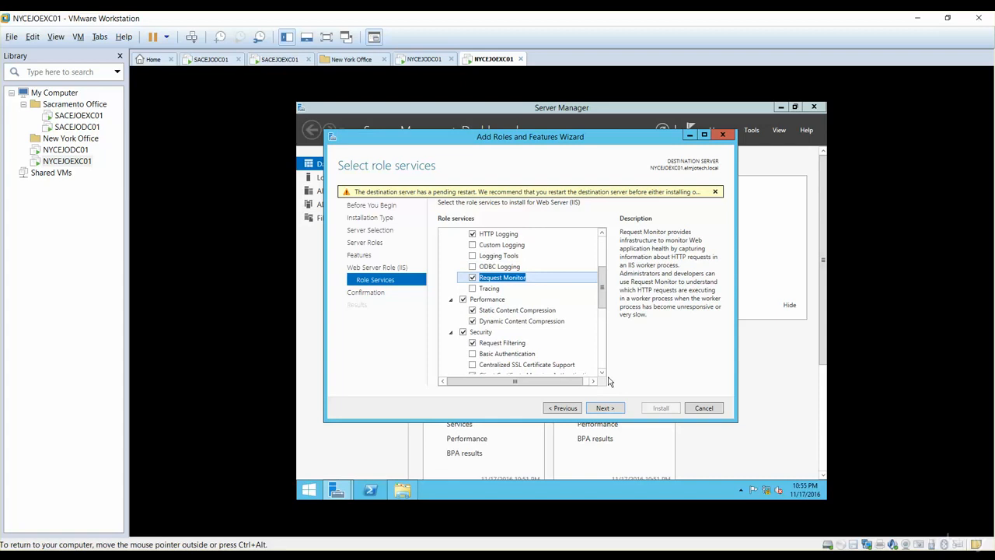
Install the selected Web Server (IIS) role services and close the wizard once the installation is done
click(602, 410)
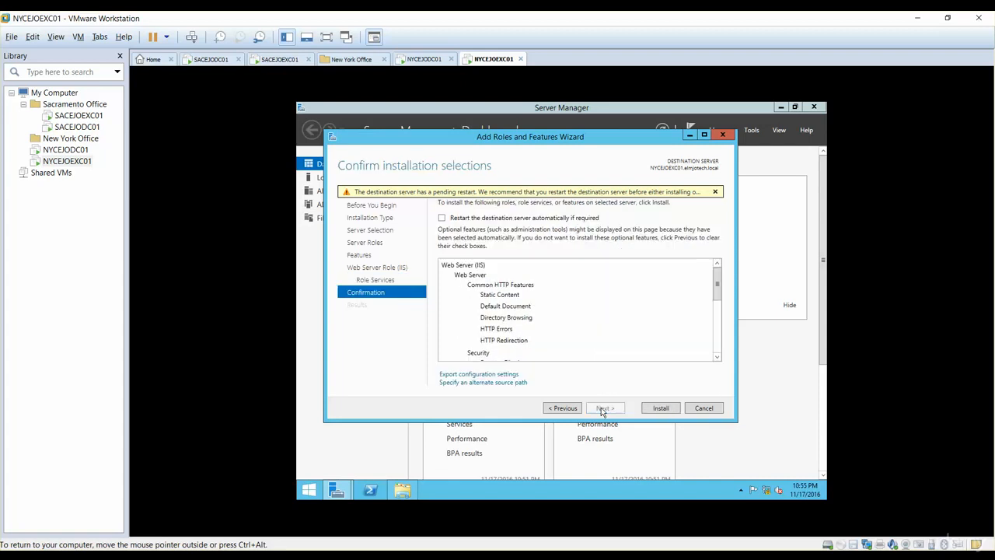
click(654, 410)
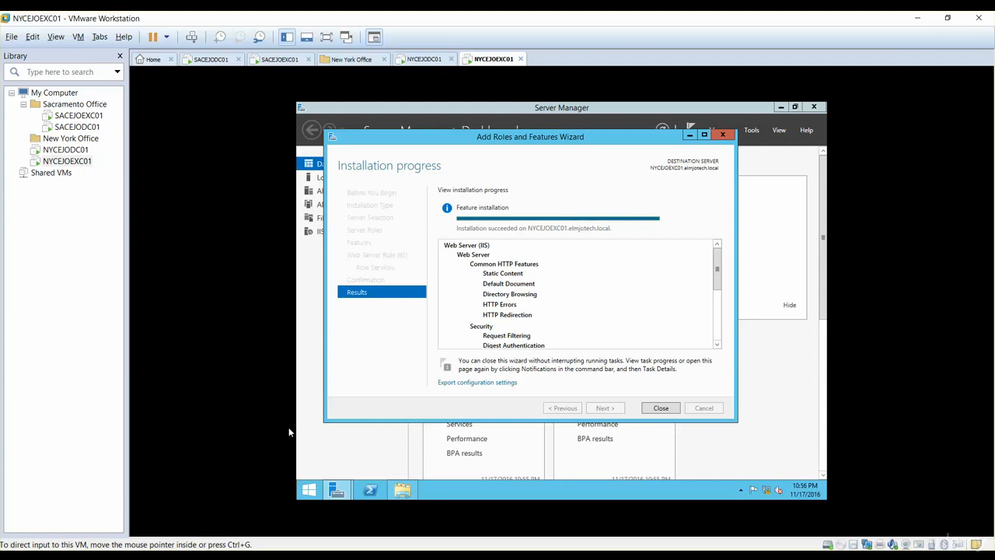
click(661, 409)
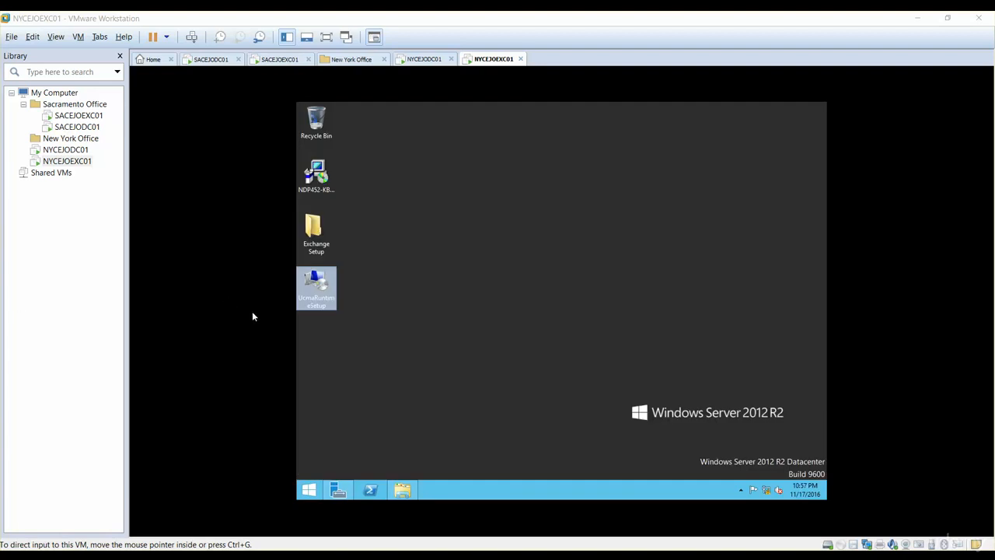
Try to run the UcmaRuntimeSetup installer from the desktop and close its requirements report
double_click(323, 285)
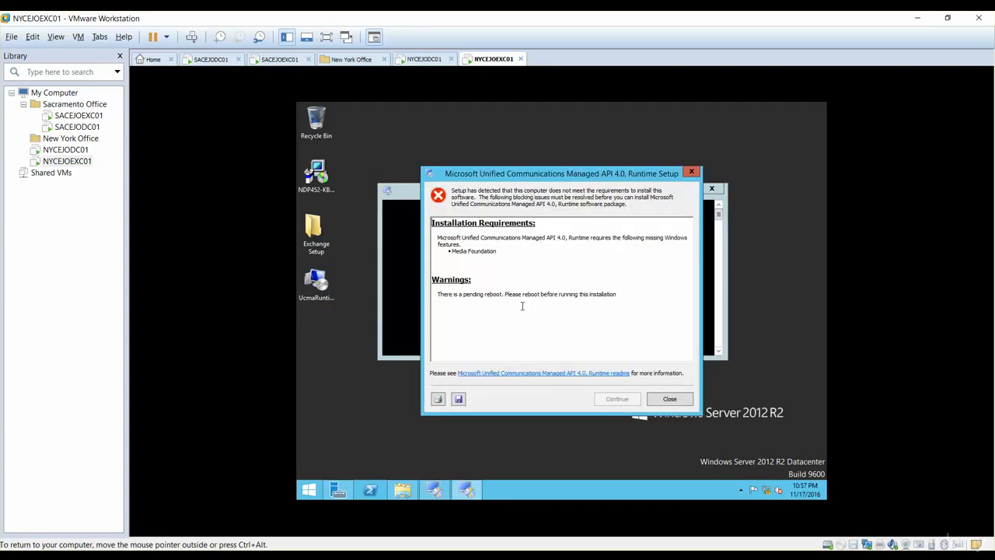
click(670, 398)
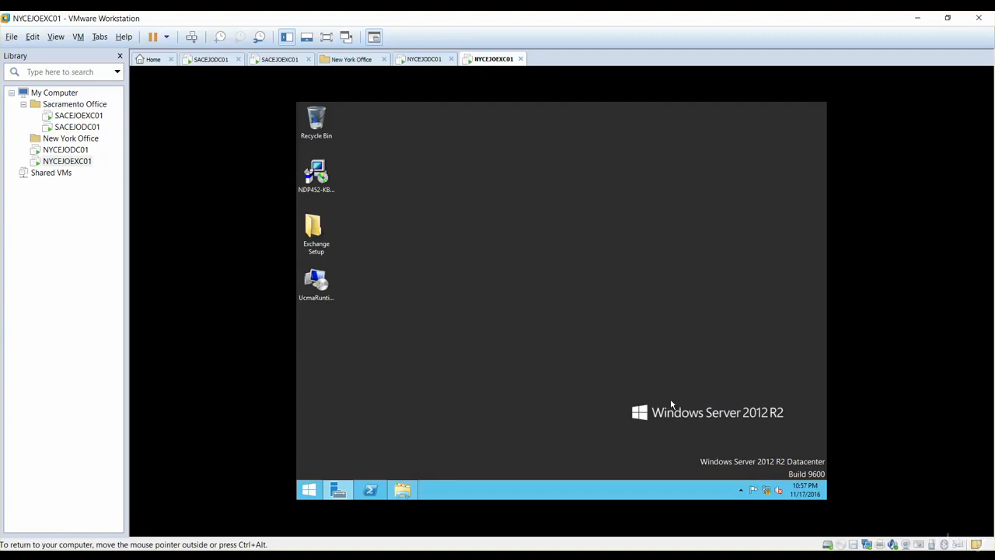
Restart the NYCEJOEXC01 server from the Start screen's power options
click(308, 490)
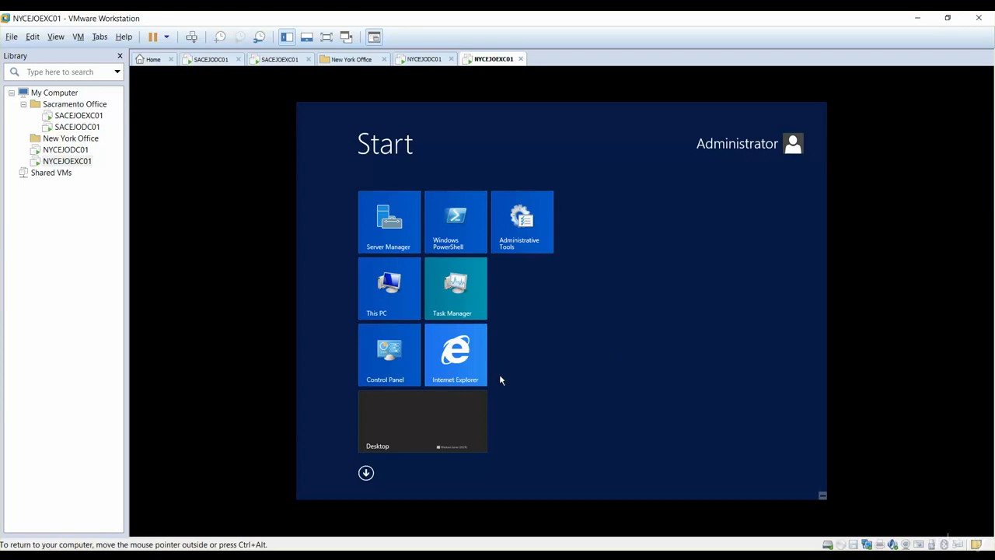
mouse_move(822, 495)
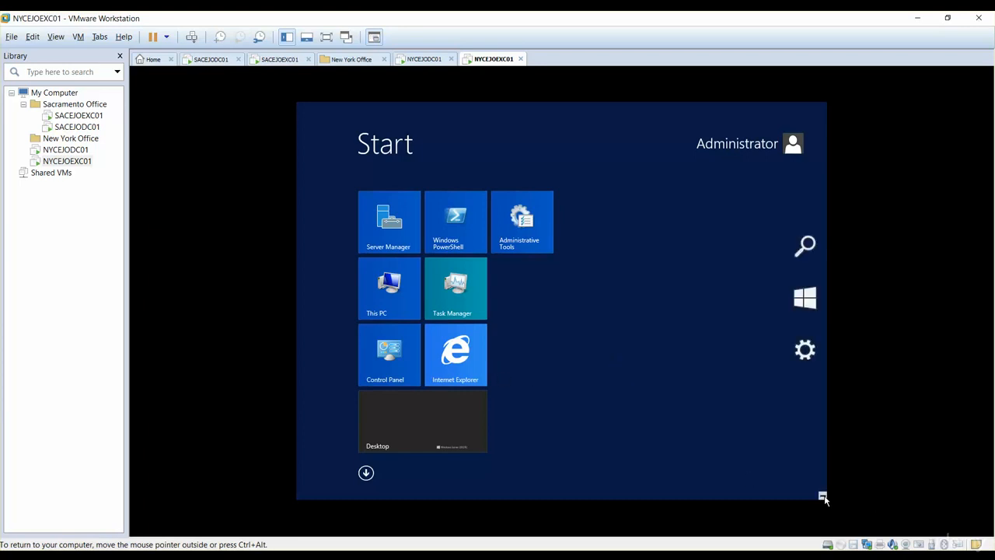
click(802, 367)
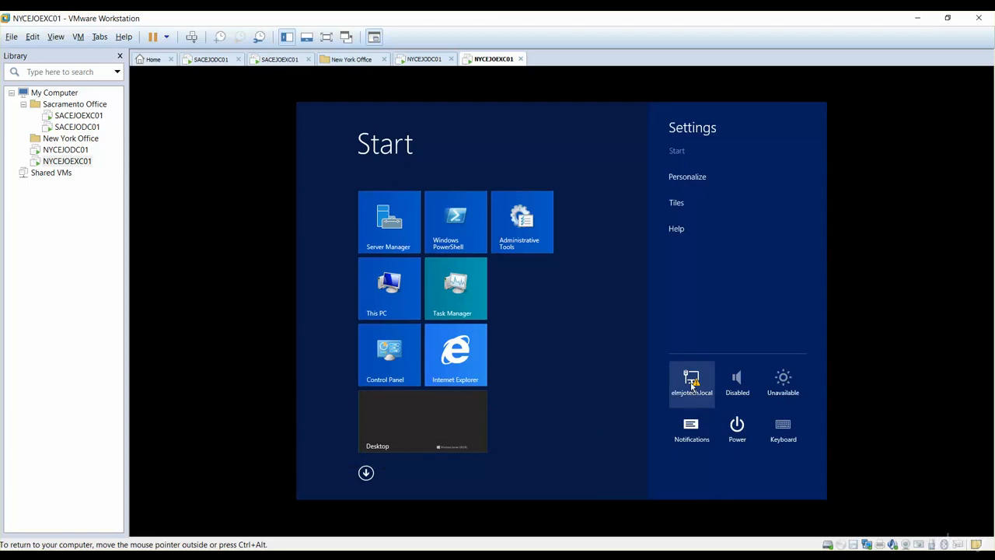
click(739, 435)
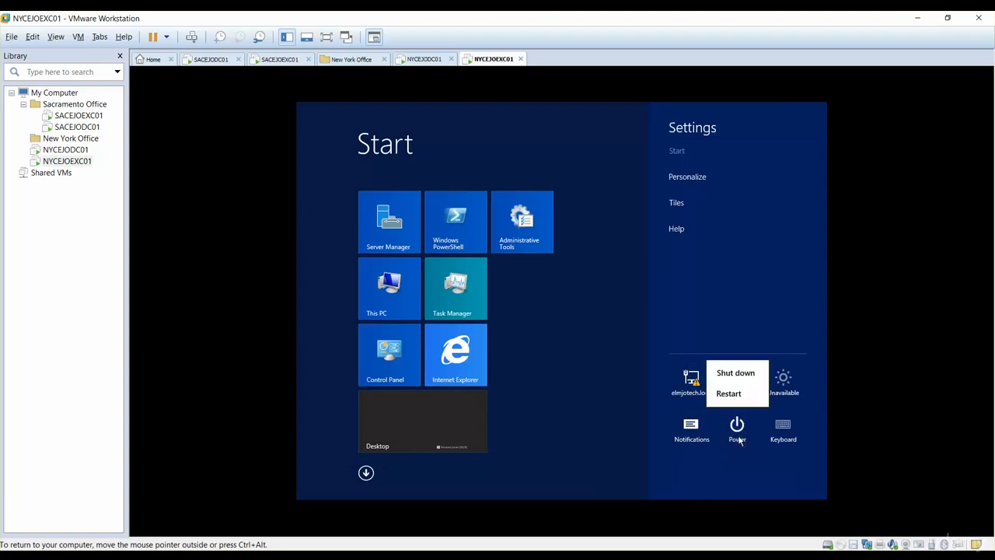
click(731, 394)
click(780, 393)
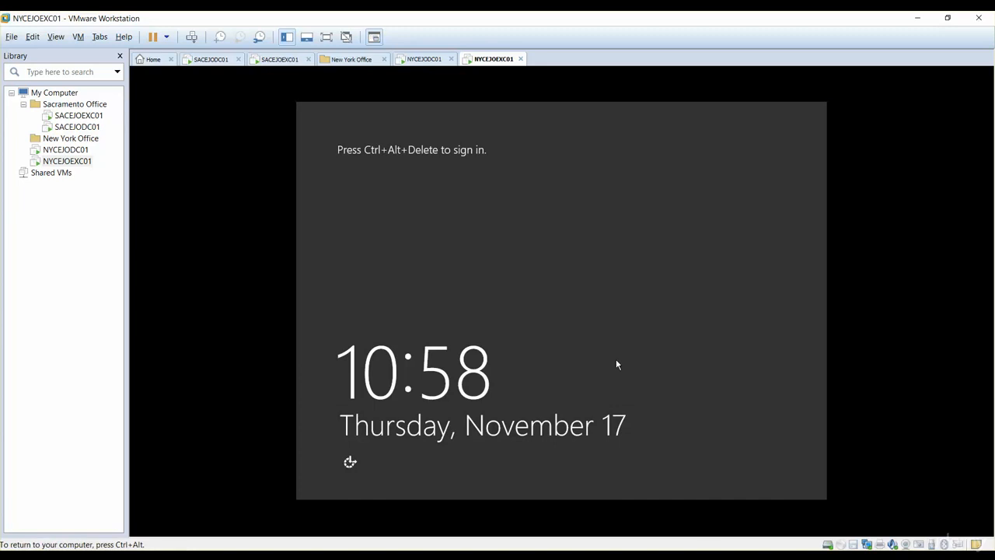
Sign back in to the restarted server as the domain Administrator by entering the account password
key(ctrl+alt+Insert)
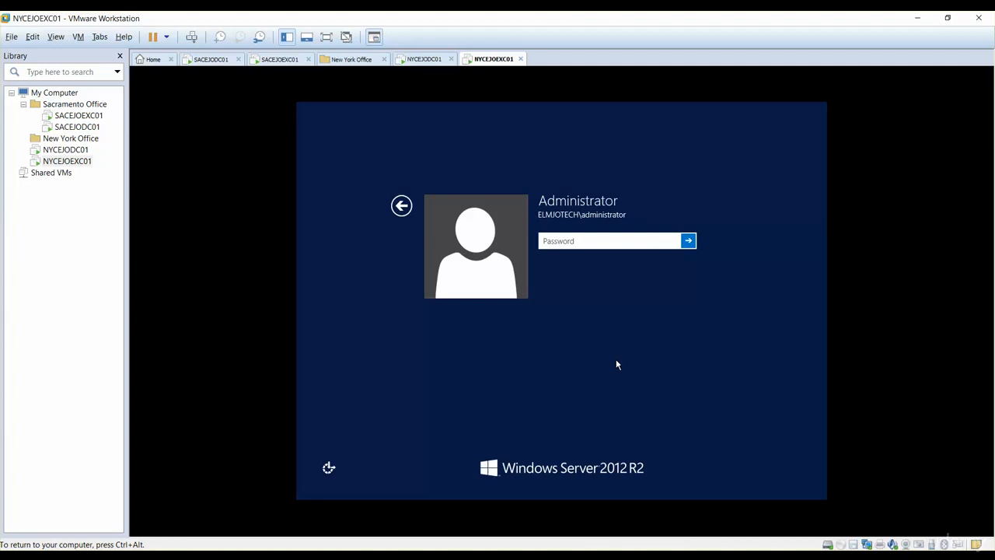
text(•••••••••••)
key(Return)
key(Return)
text(••••••••)
key(Return)
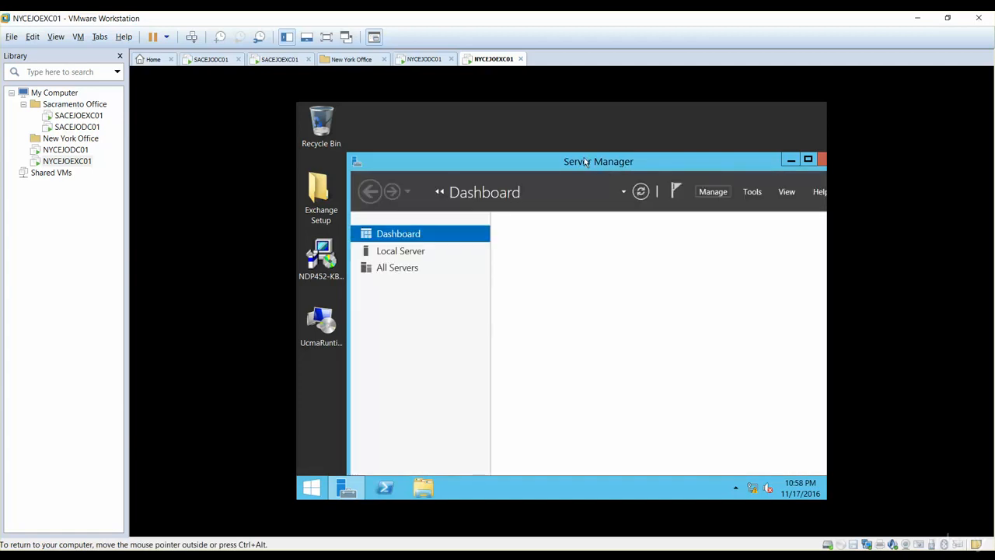
Close Server Manager and run the UcmaRuntimeSetup installer from the desktop again to check its requirements
drag(585, 161, 427, 155)
click(668, 157)
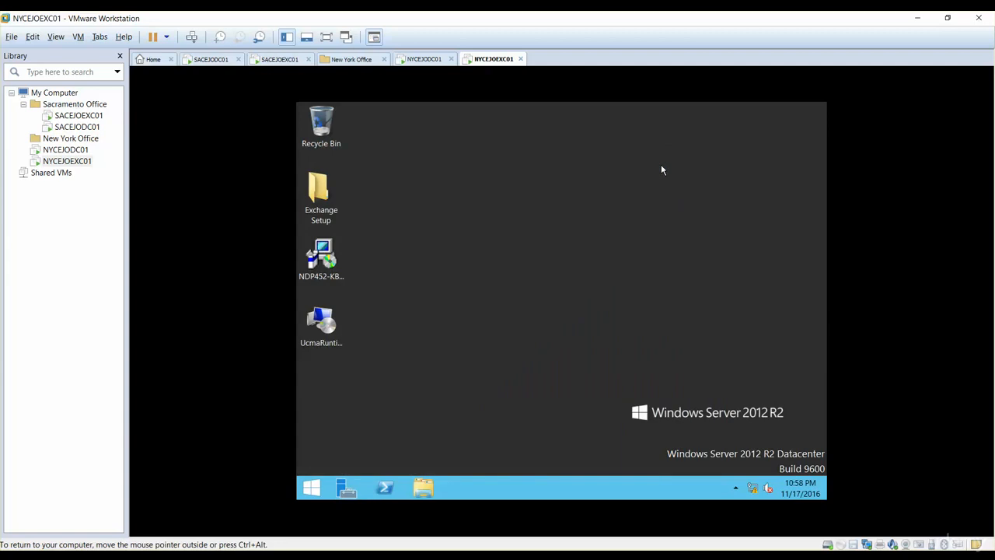
double_click(320, 322)
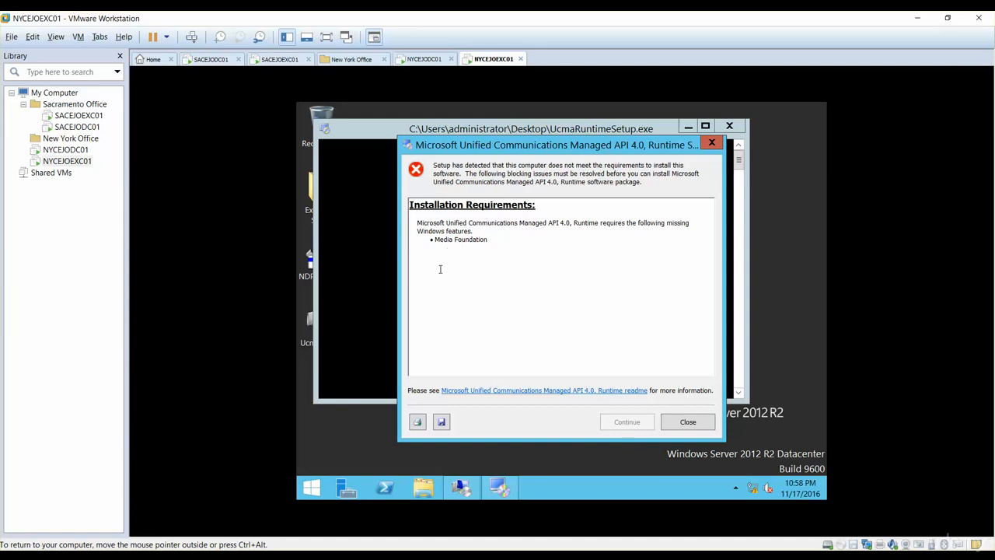
Open Server Manager, maximize its window, and display the IIS server page
click(314, 488)
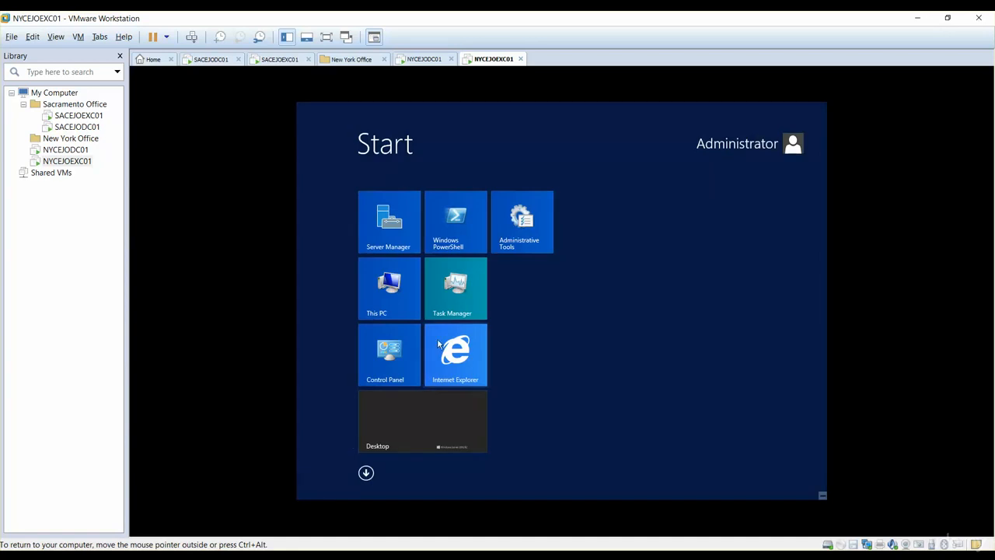
click(404, 229)
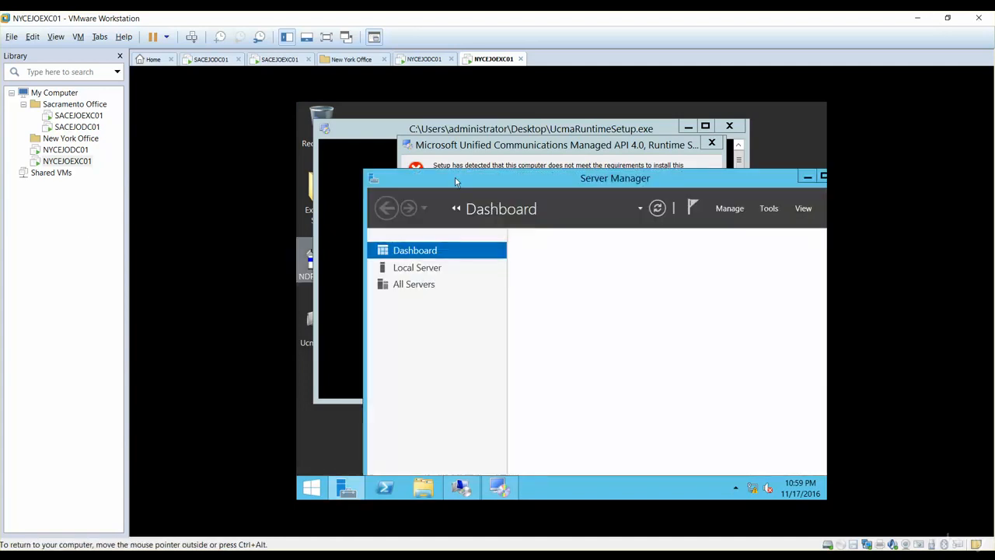
double_click(466, 182)
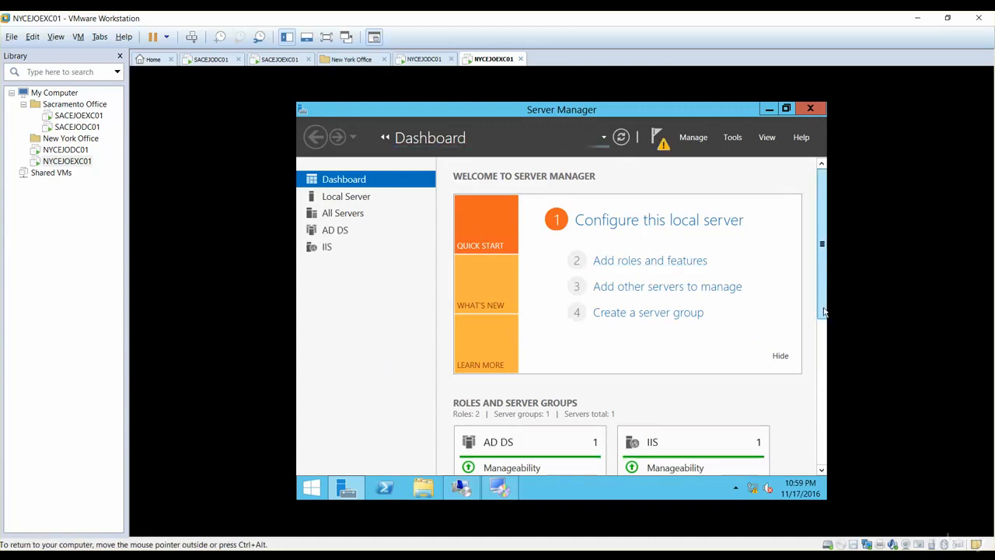
drag(825, 310, 804, 289)
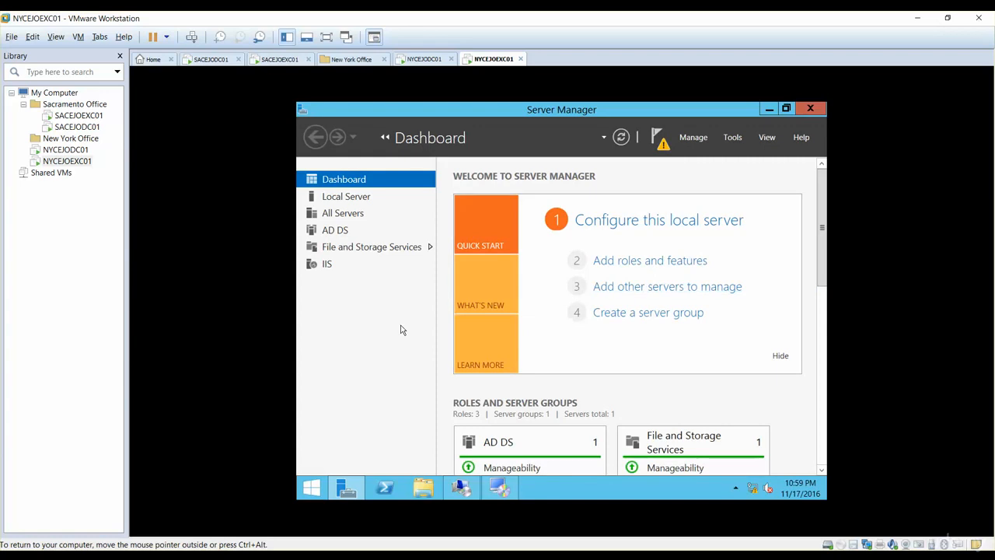
click(327, 264)
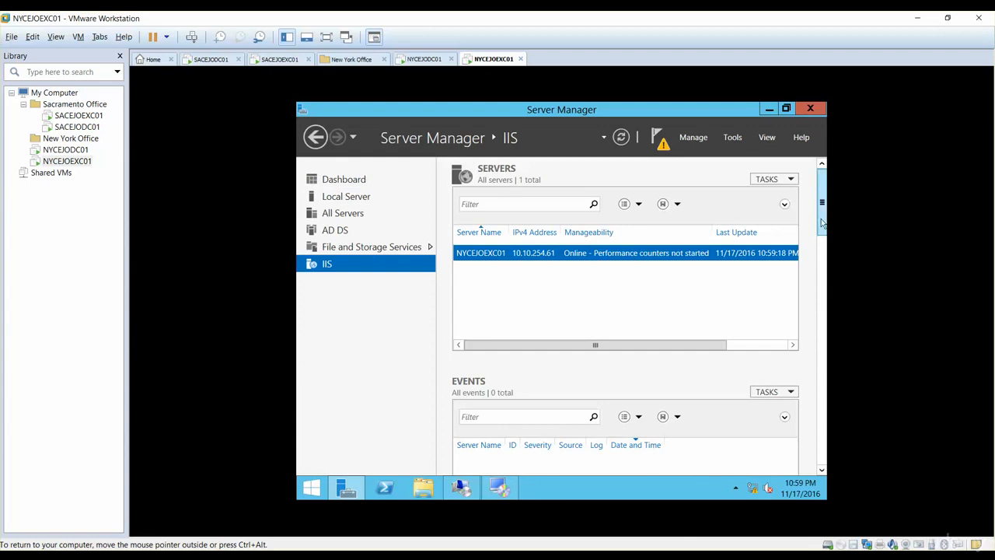
mouse_move(824, 216)
mouse_down()
mouse_move(826, 435)
mouse_move(822, 202)
mouse_up()
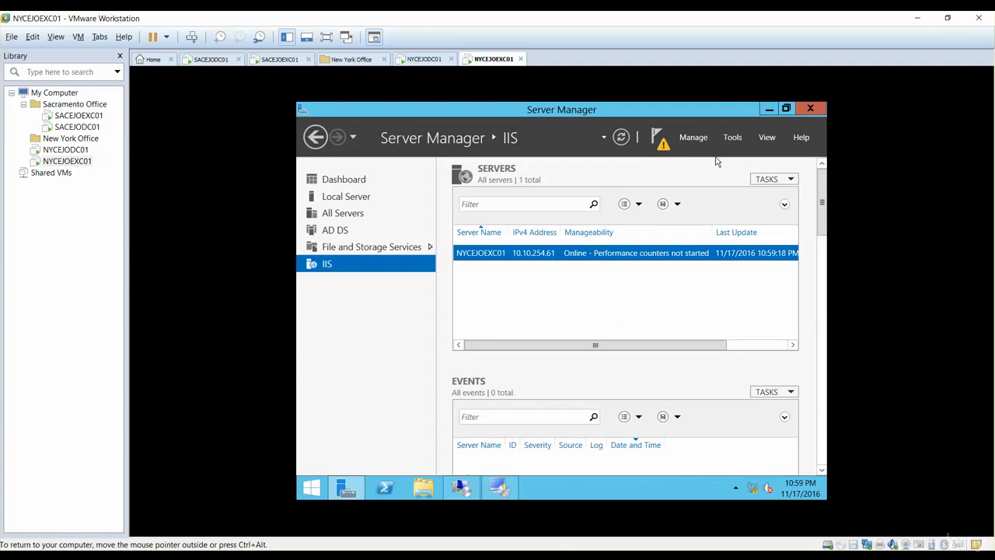
click(693, 143)
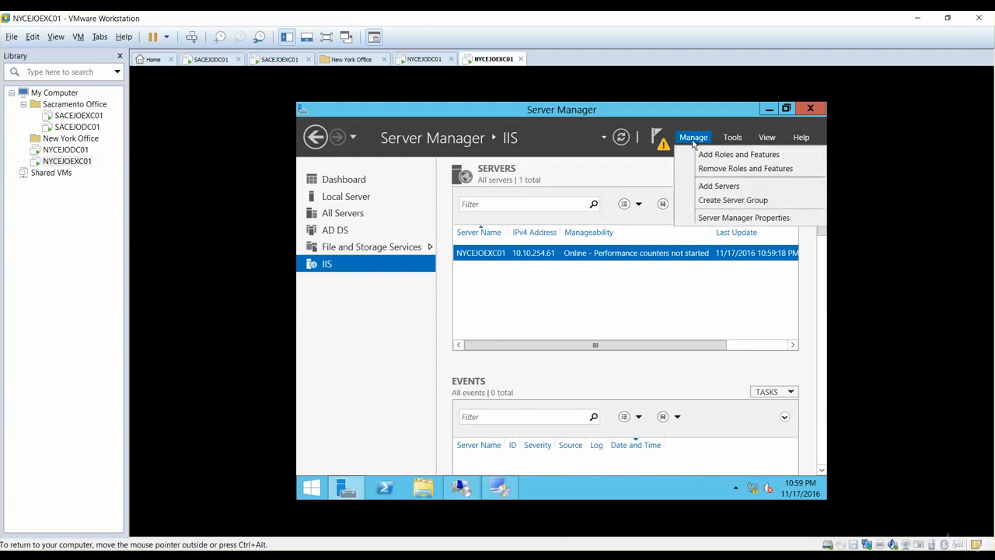
click(735, 176)
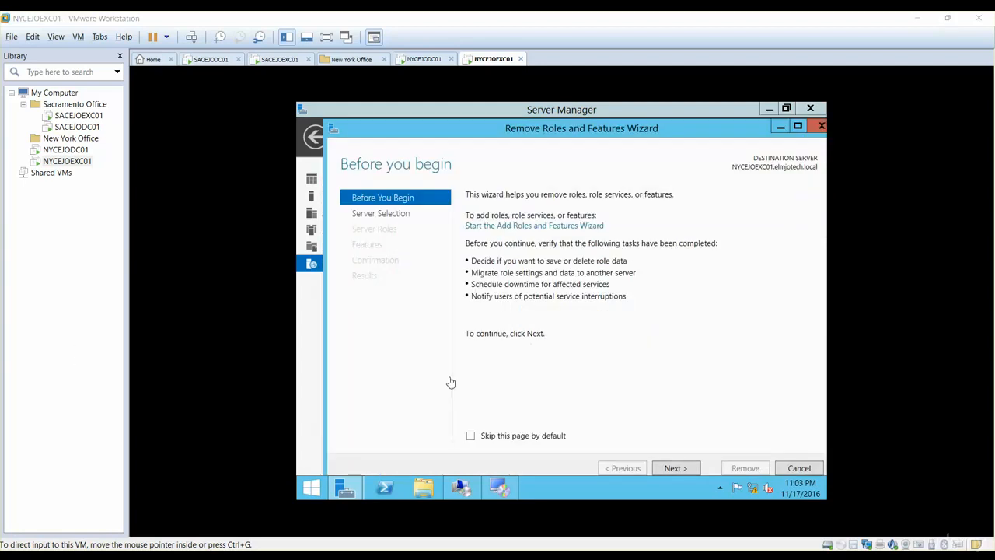
mouse_move(513, 490)
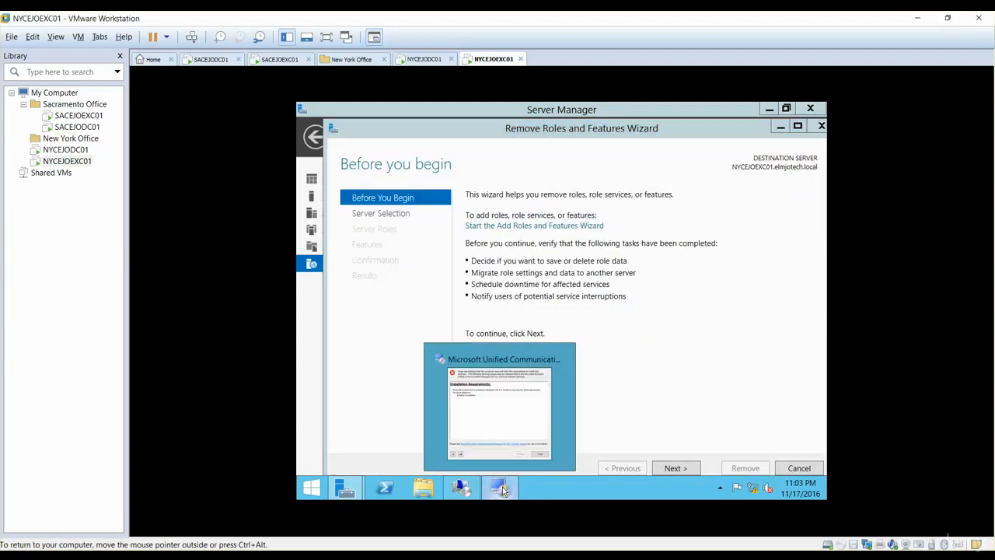
click(486, 357)
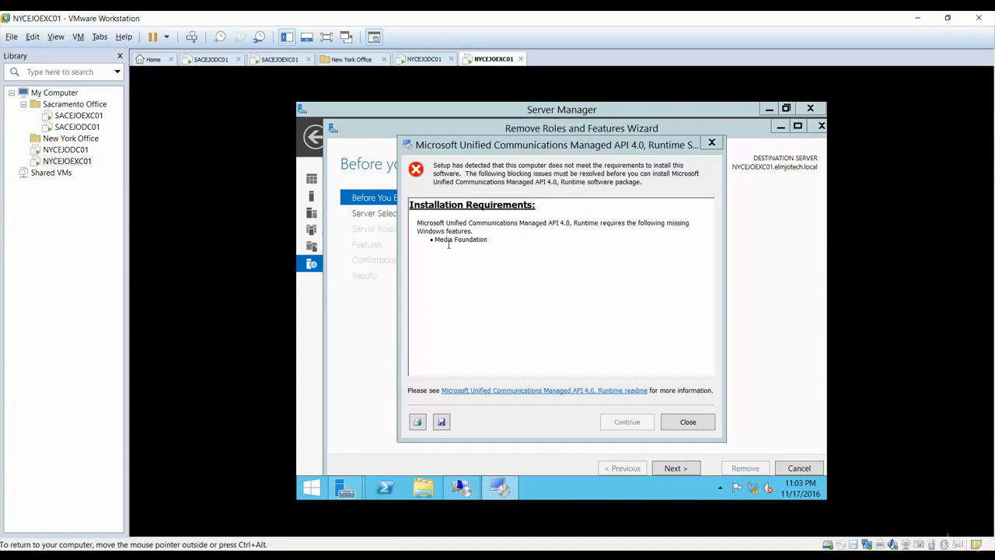
click(370, 353)
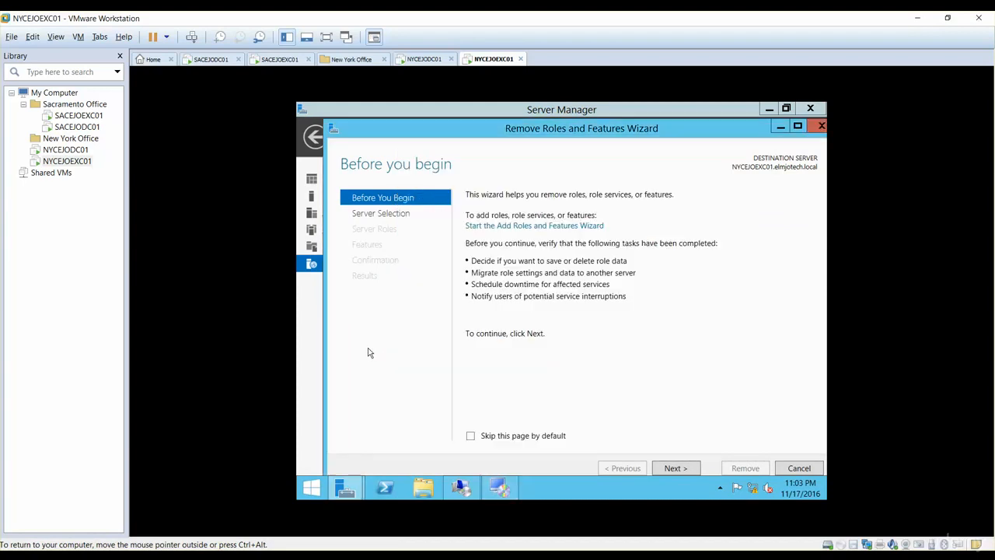
click(795, 468)
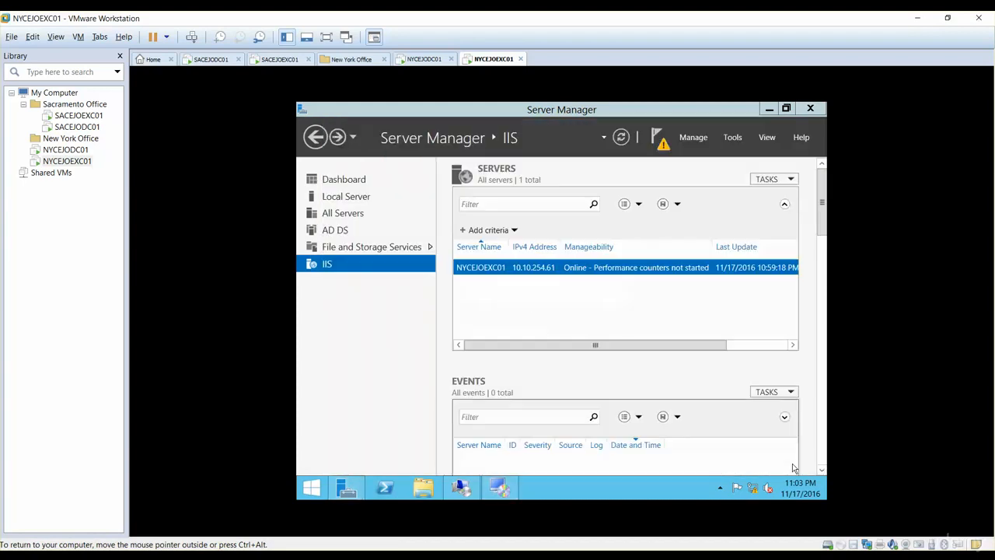
Start the Add Roles and Features Wizard for a role-based installation on NYCEJOEXC01 and proceed to feature selection without adding roles
click(732, 138)
click(693, 138)
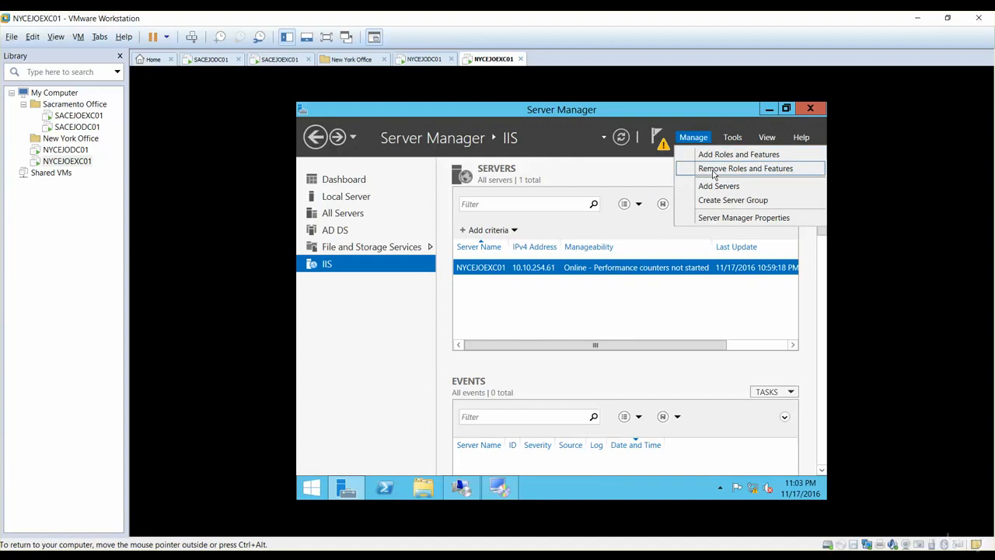
click(713, 155)
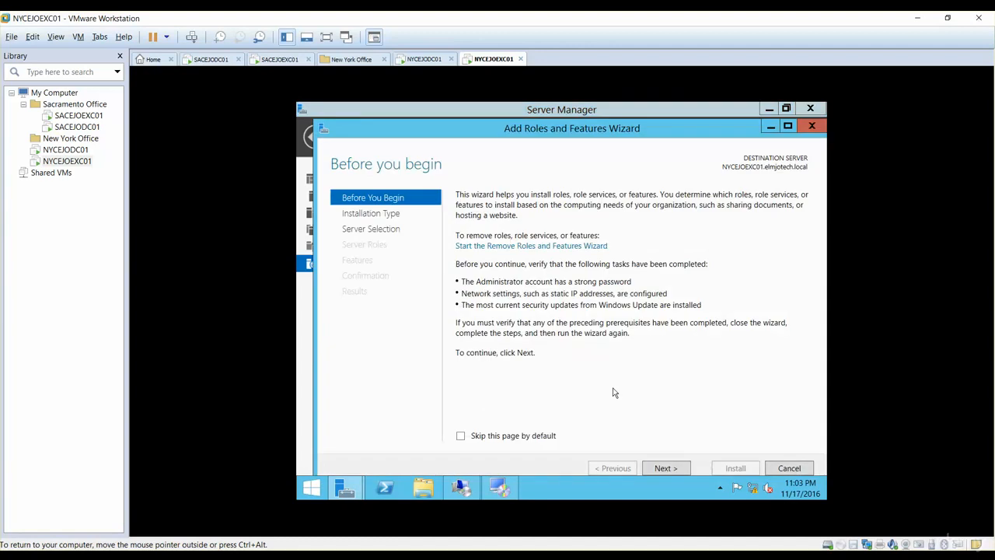
click(663, 470)
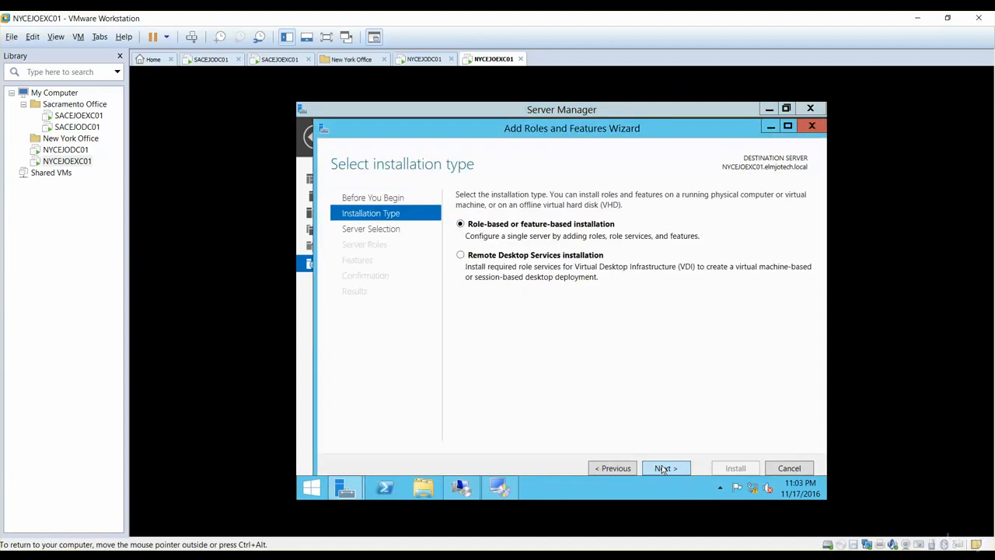
click(664, 468)
click(665, 469)
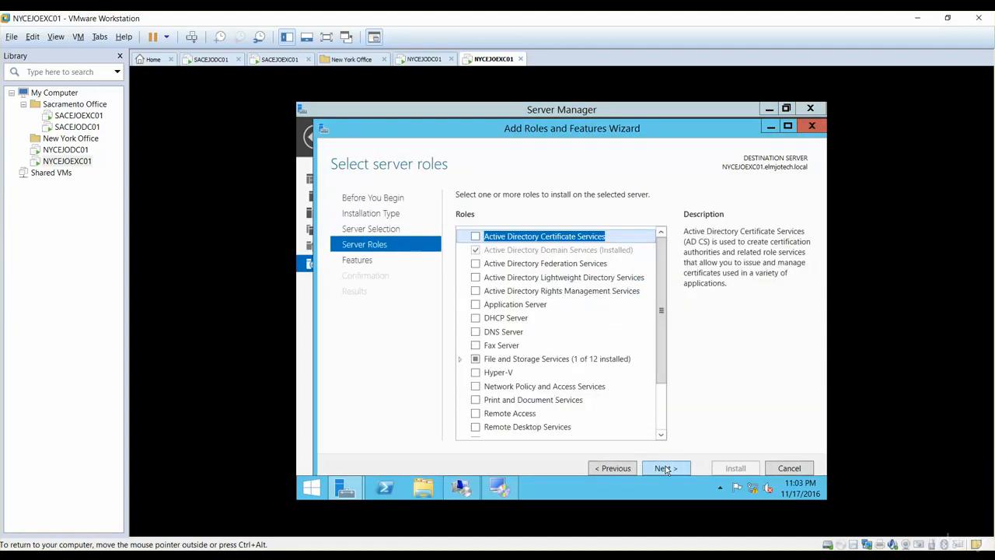
click(665, 469)
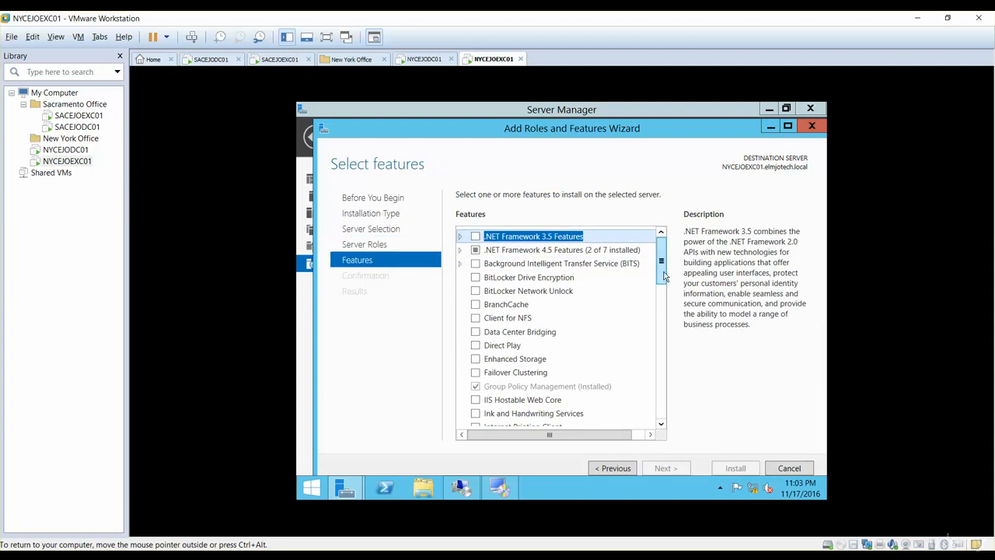
Find Media Foundation in the features list and select it for installation
drag(663, 276, 674, 424)
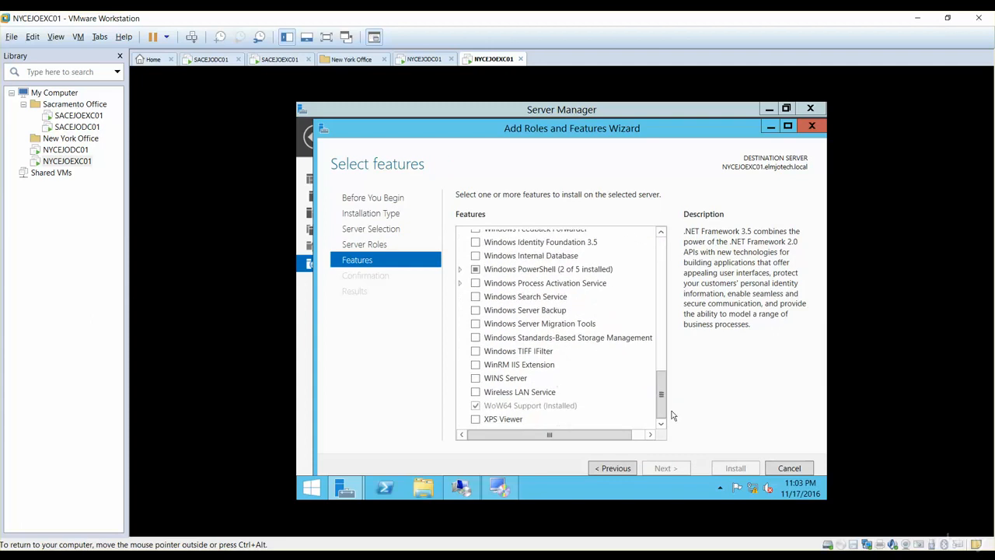
scroll(661, 378, up, 3)
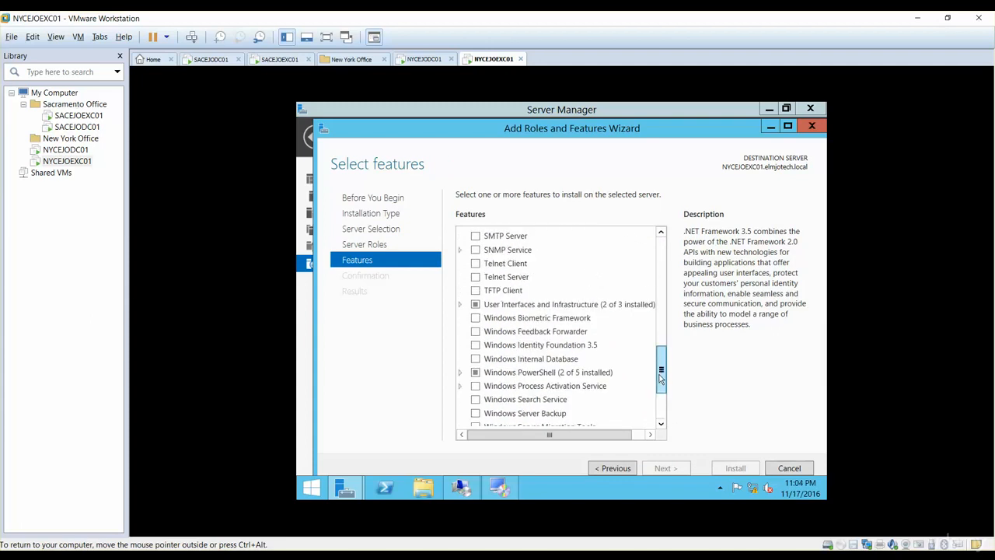
scroll(661, 371, down, 3)
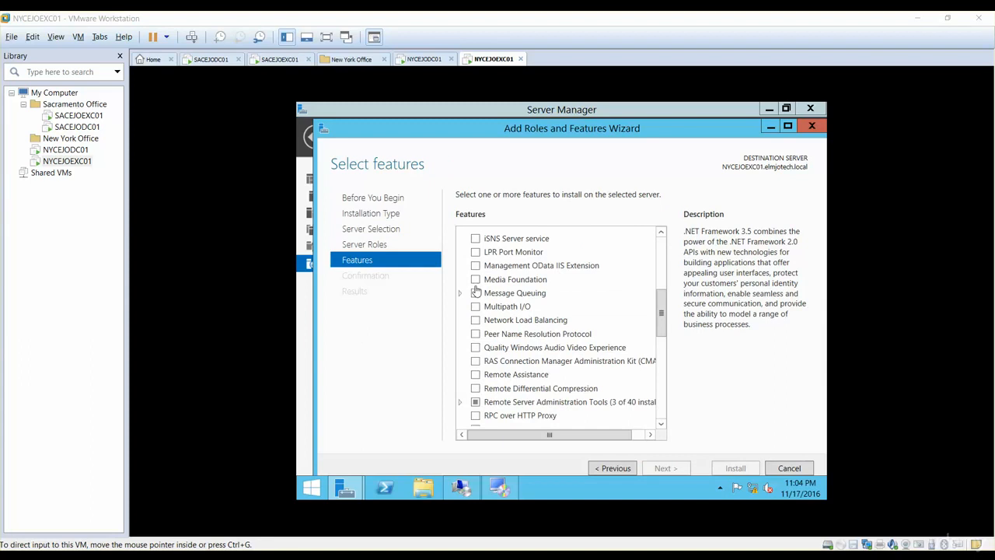
click(475, 279)
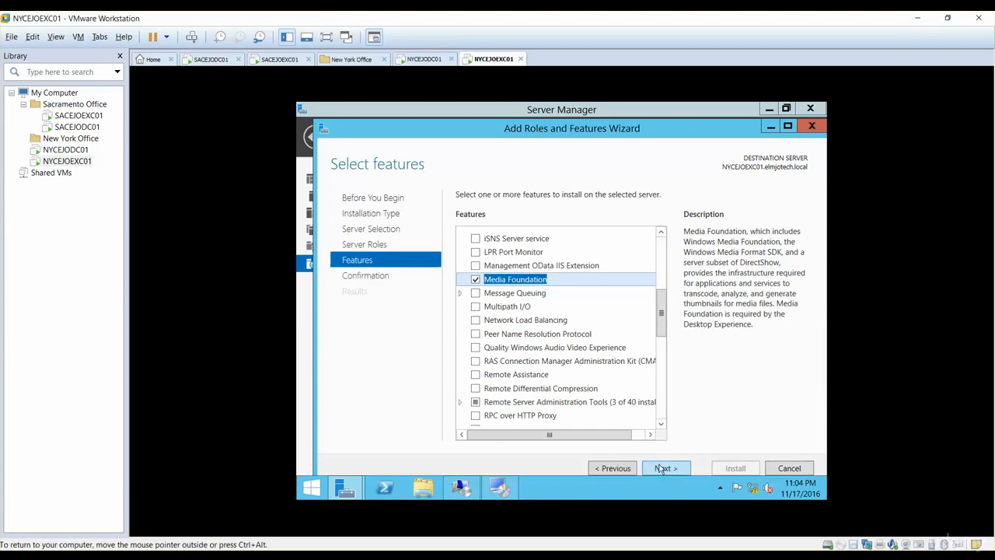
Install the Media Foundation feature, then close the finished wizard and Server Manager
click(661, 468)
click(745, 469)
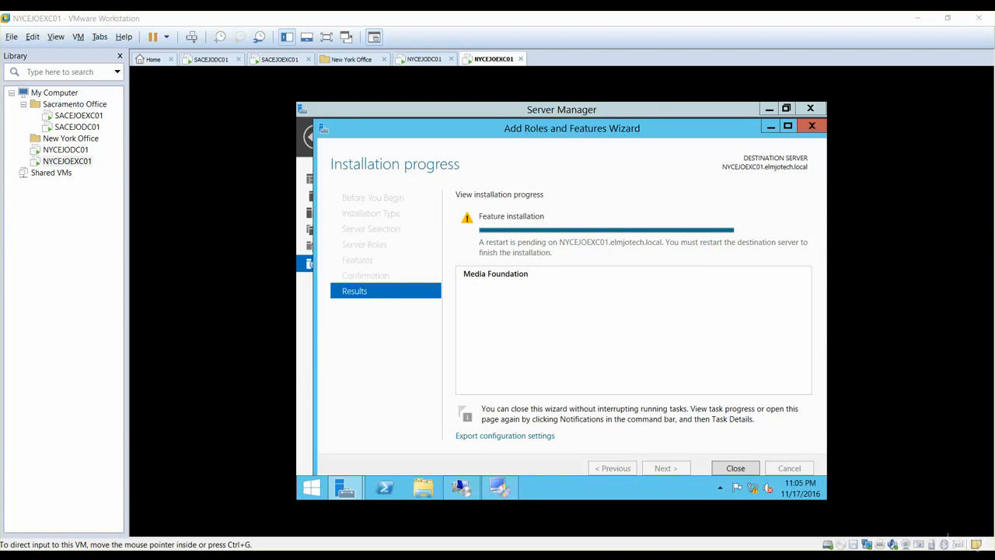
click(735, 468)
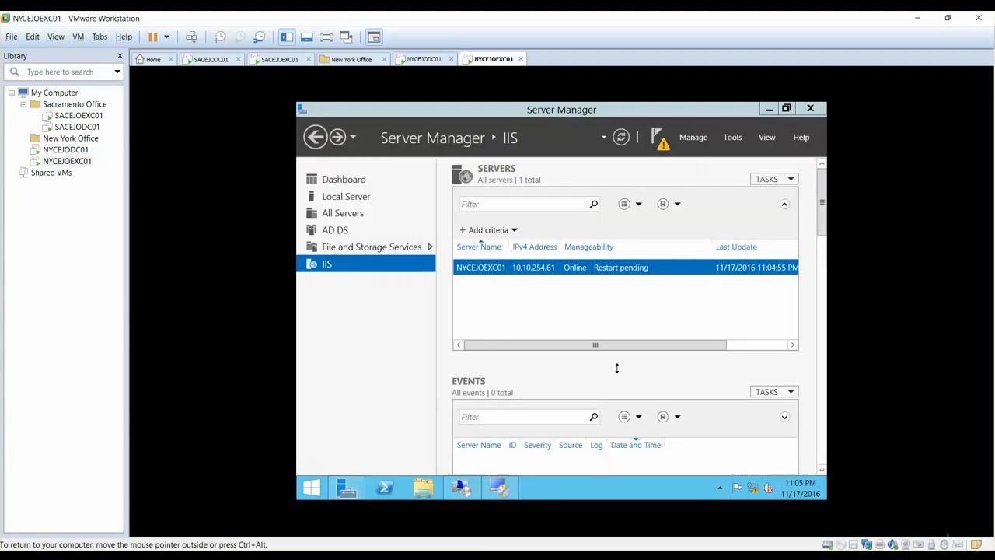
click(810, 108)
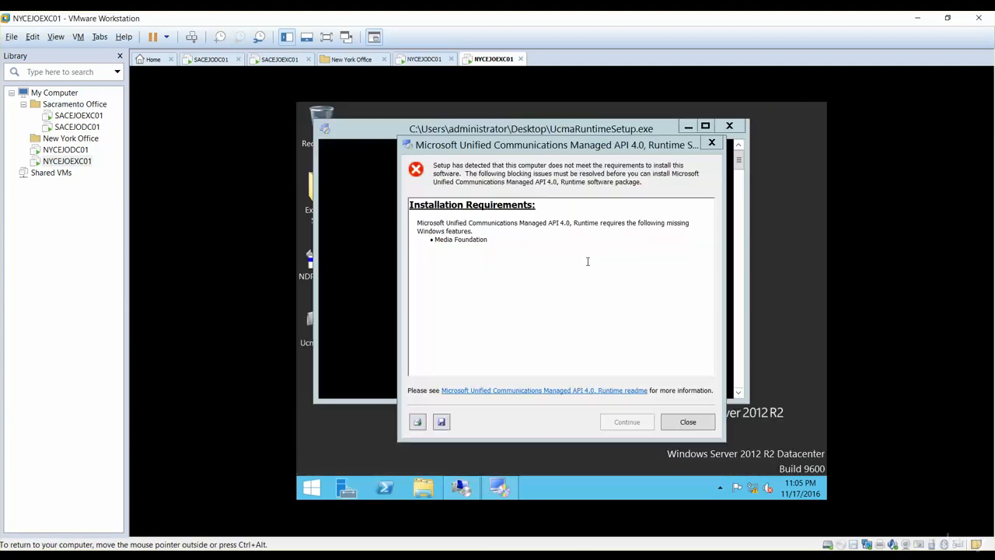
Dismiss the open UCMA 4.0 Runtime setup and try running UcmaRuntimeSetup from the desktop again
click(687, 423)
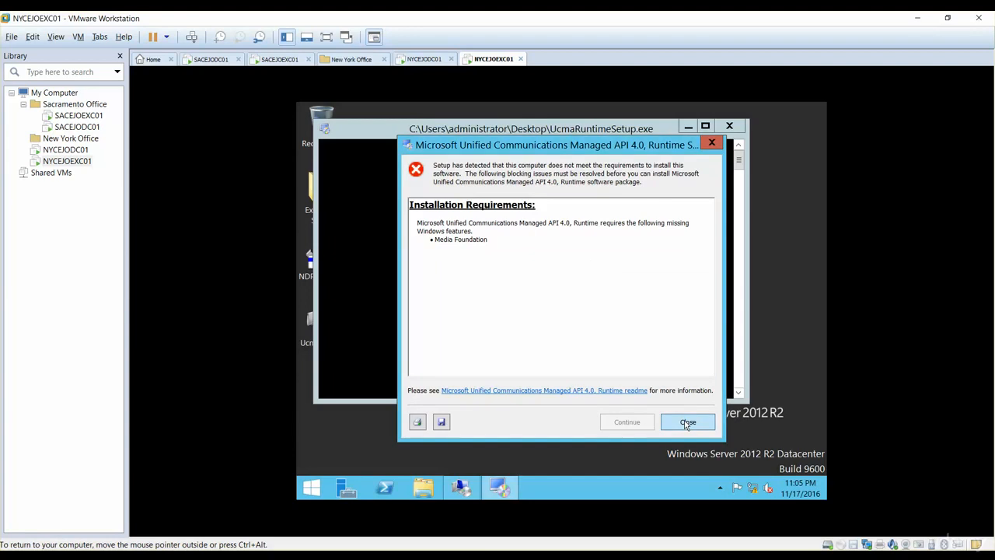
click(687, 423)
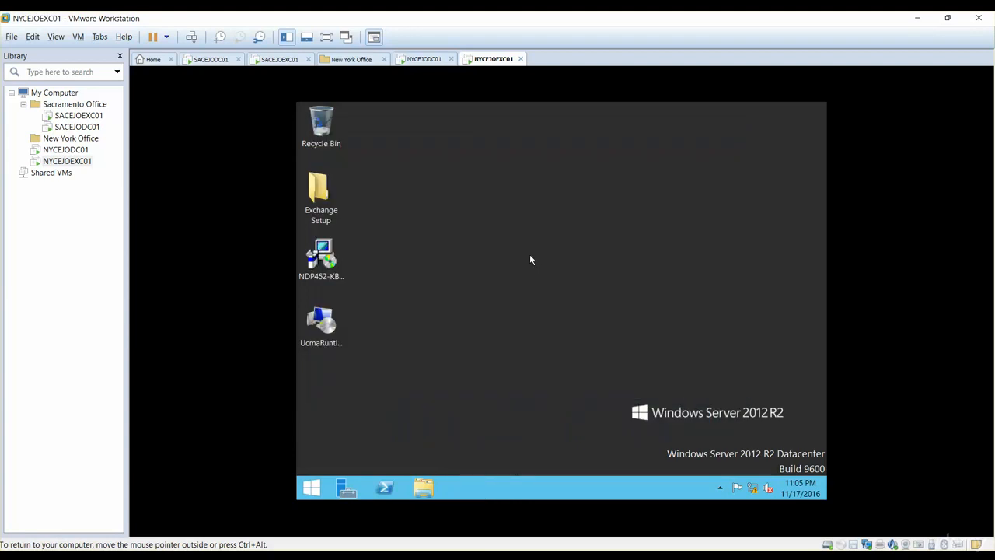
double_click(316, 327)
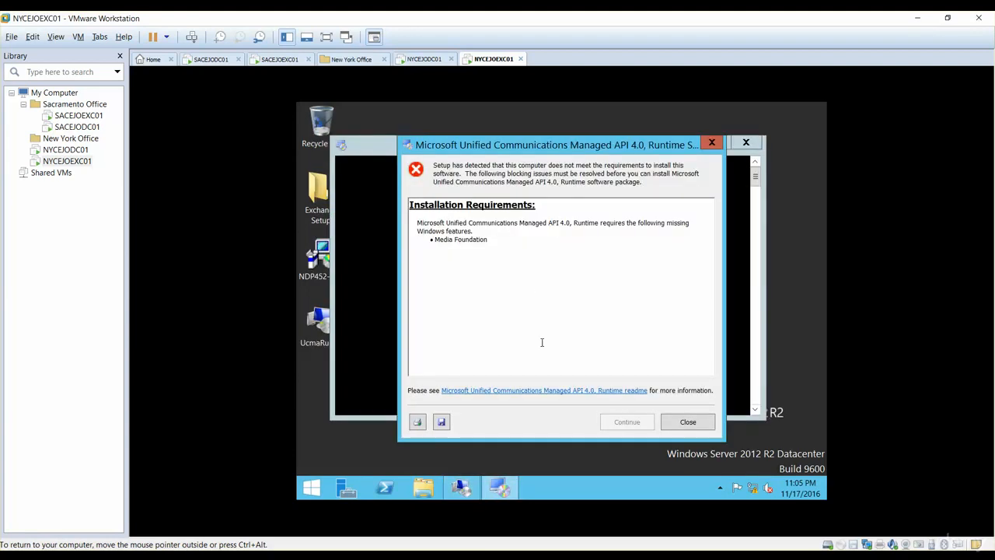
click(687, 422)
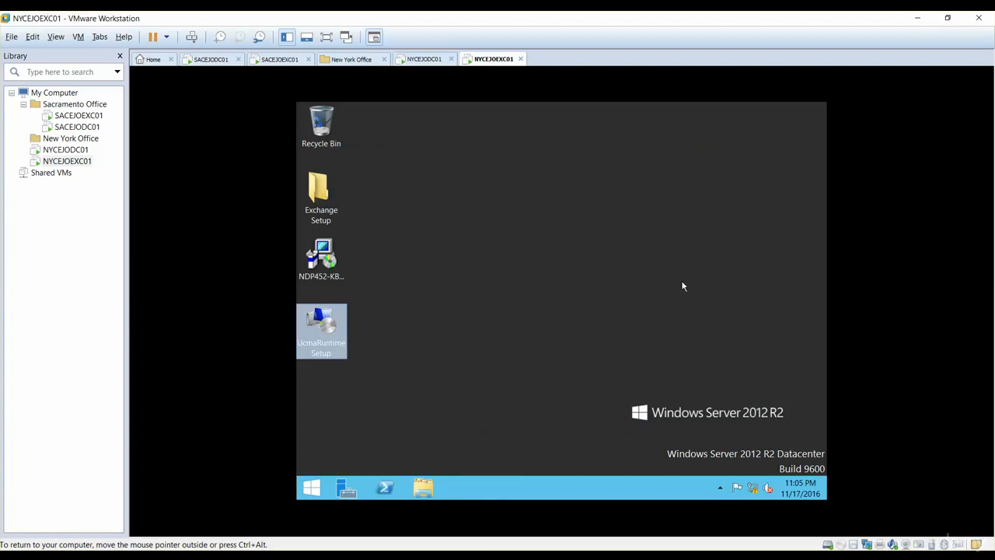
Restart the NYCEJOEXC01 server and close Server Manager once Windows has loaded again
click(311, 487)
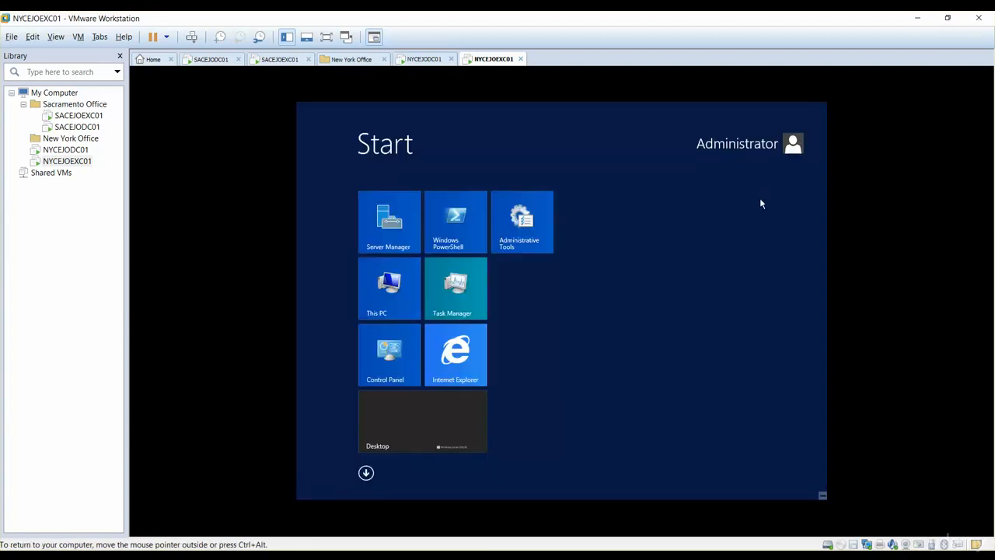
click(821, 495)
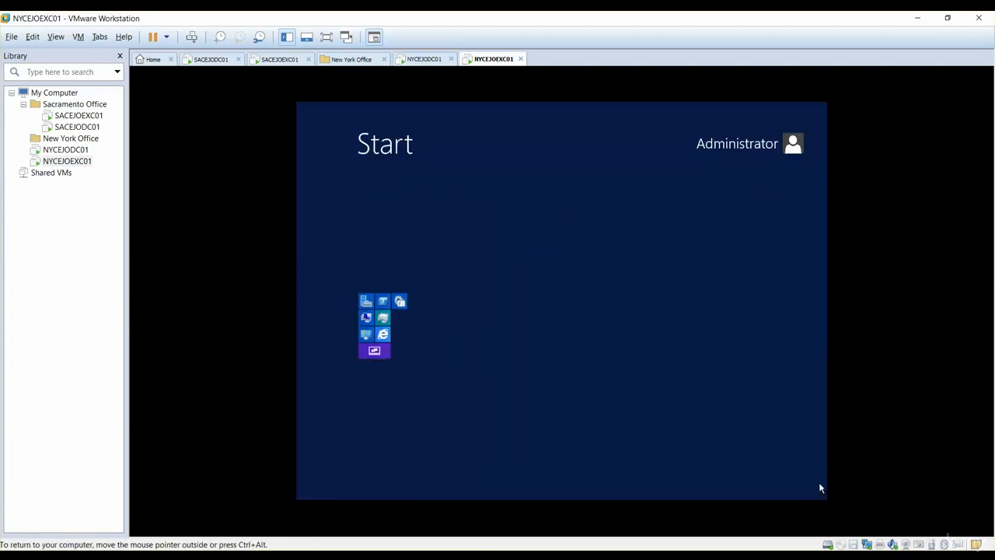
click(660, 382)
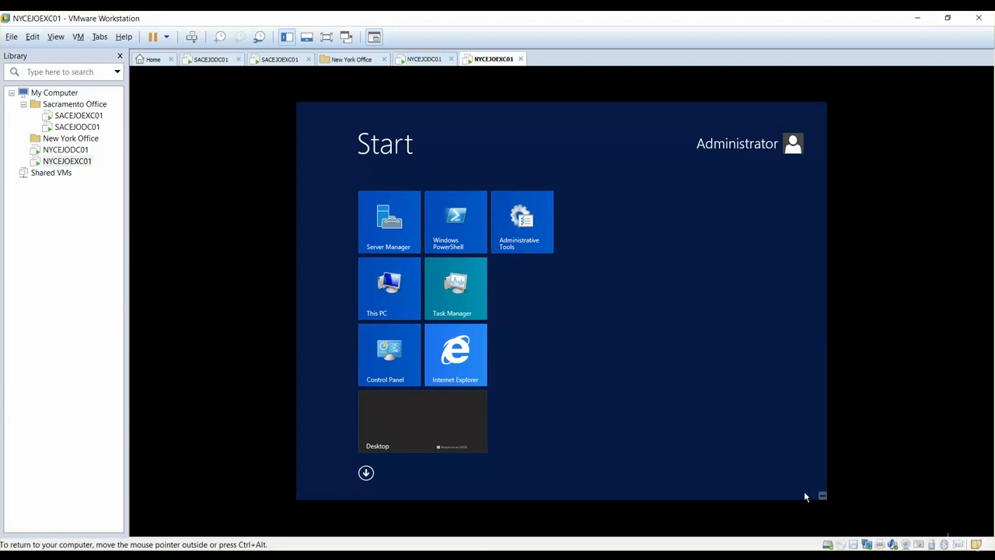
mouse_move(824, 496)
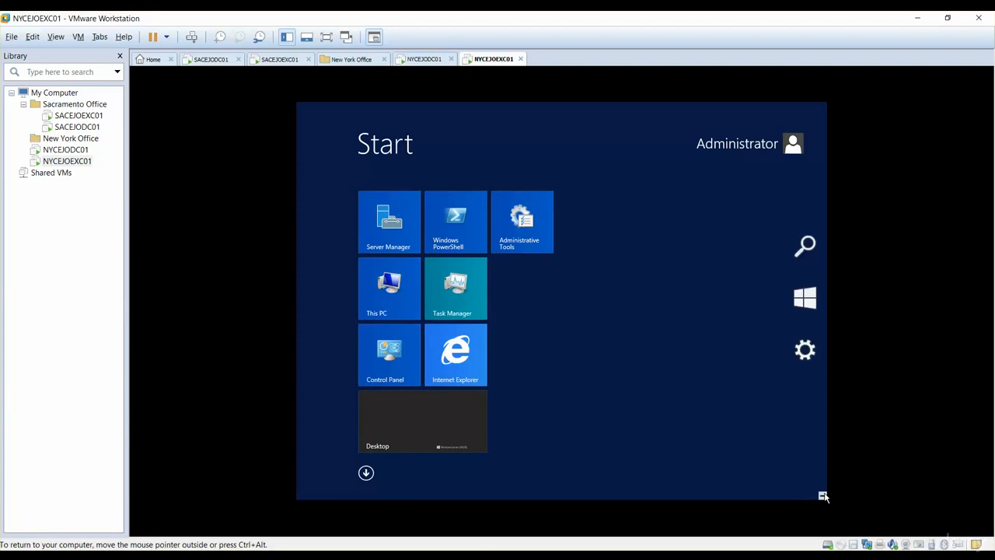
click(816, 371)
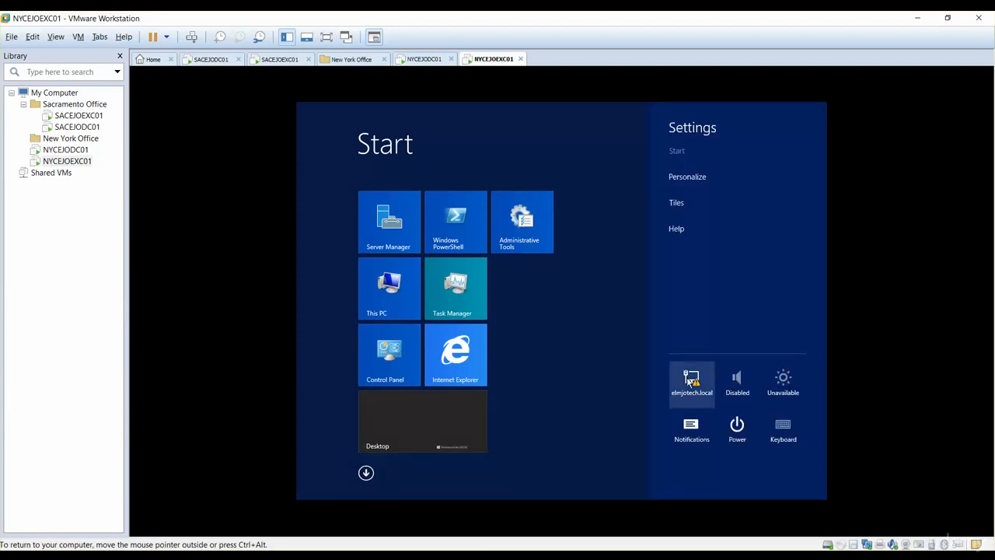
click(737, 428)
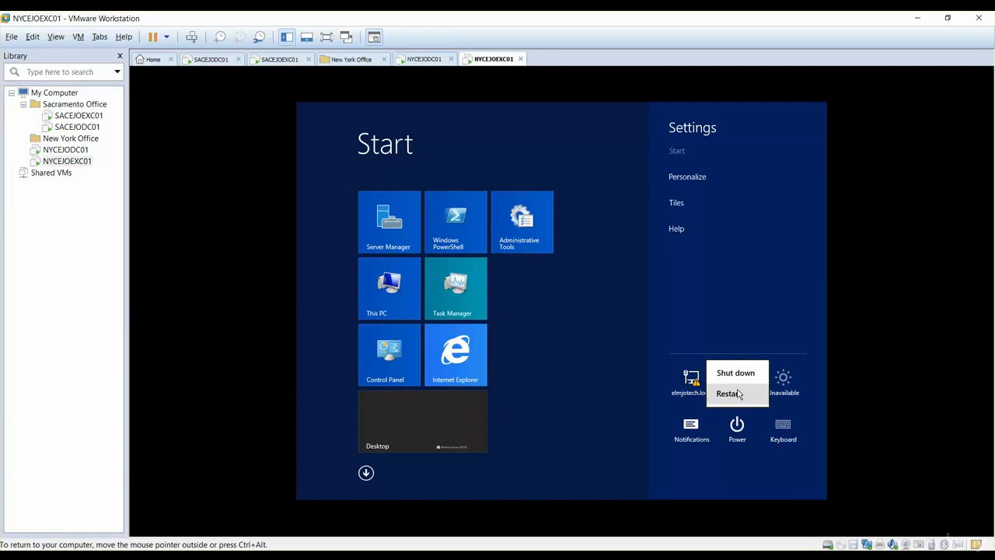
click(737, 393)
click(791, 388)
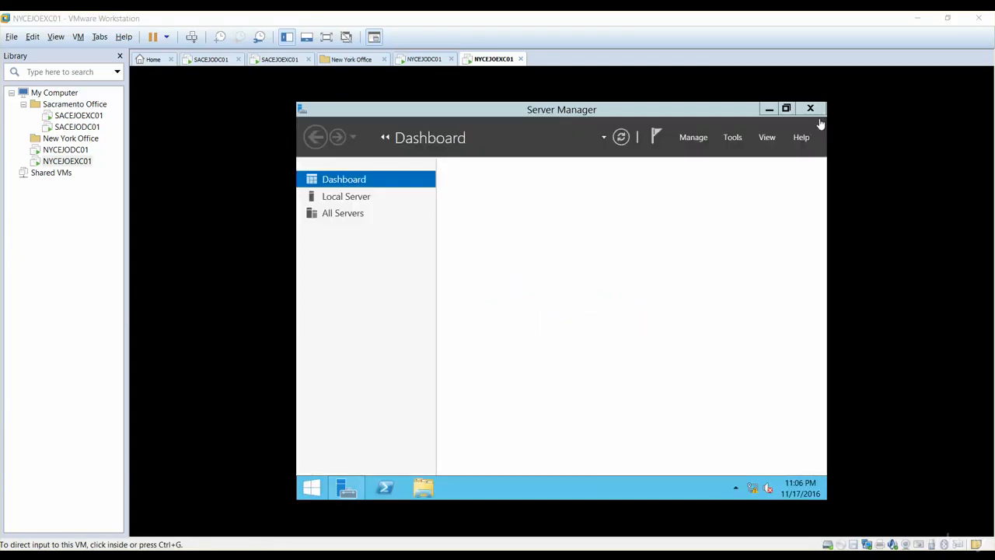
click(811, 109)
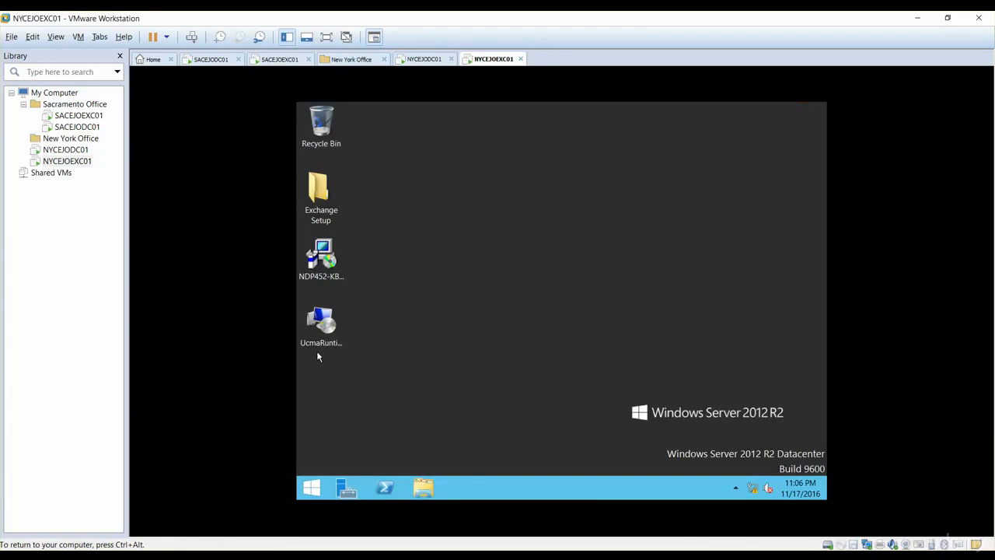
Run UcmaRuntimeSetup from the desktop, accept the license terms, and complete the Unified Communications Managed API 4.0 Runtime installation
double_click(319, 322)
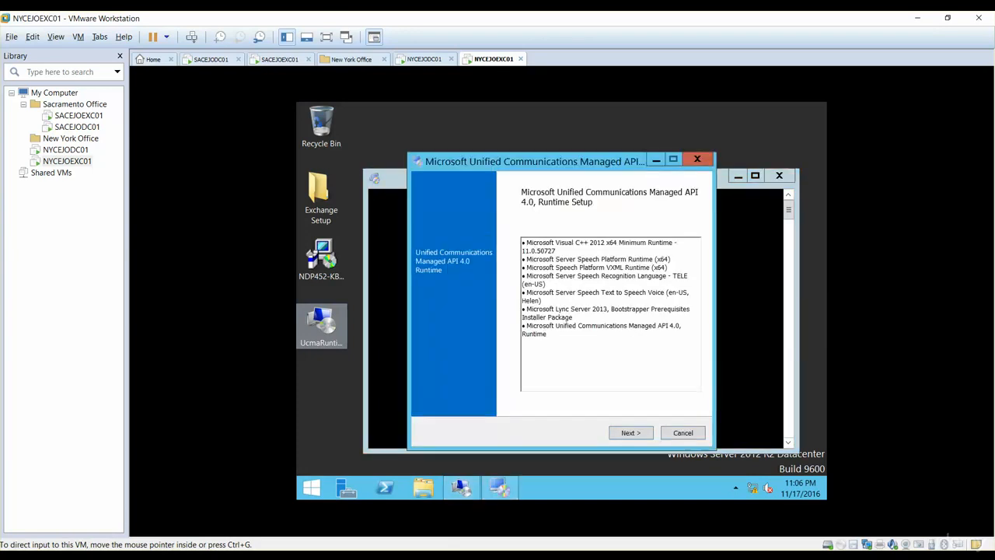
click(626, 434)
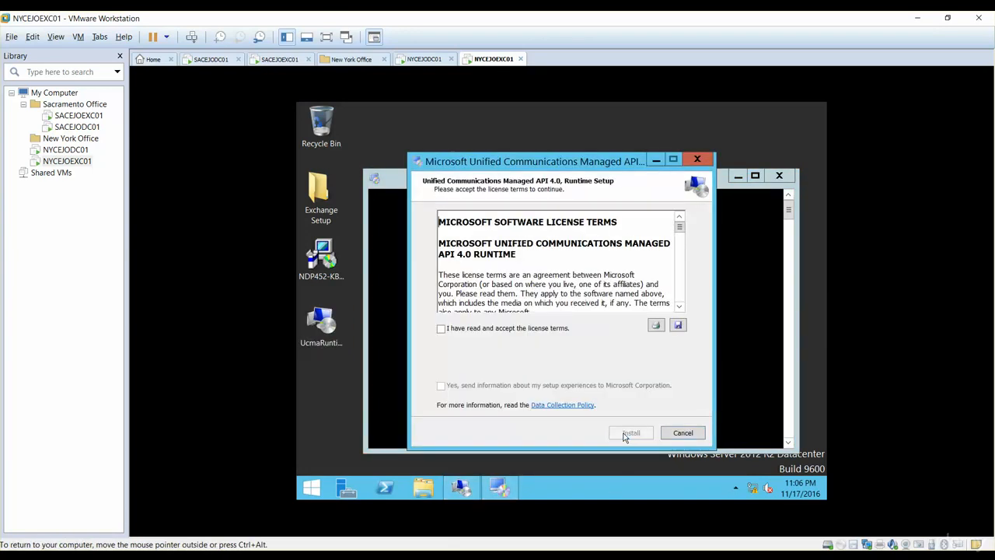
click(452, 335)
click(449, 333)
click(450, 333)
click(635, 434)
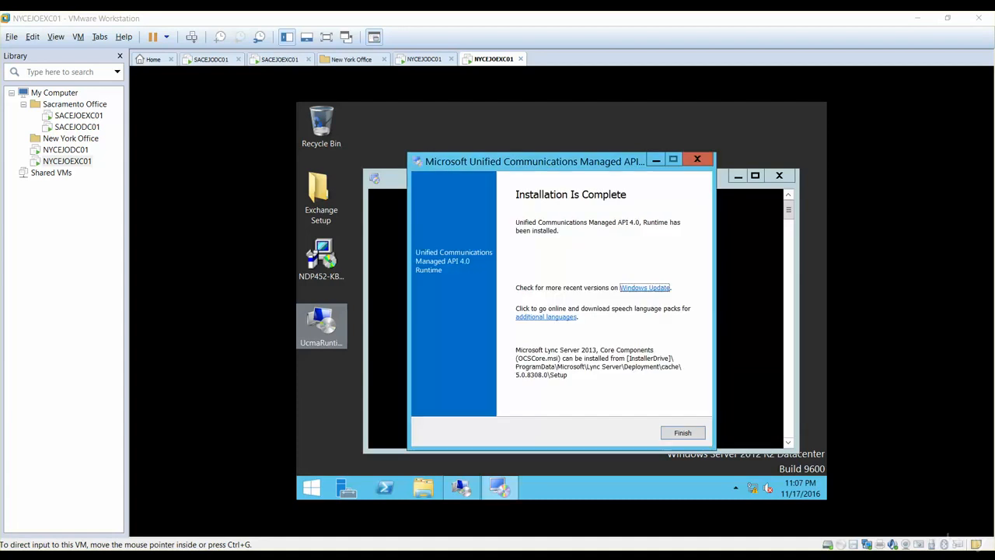
click(678, 434)
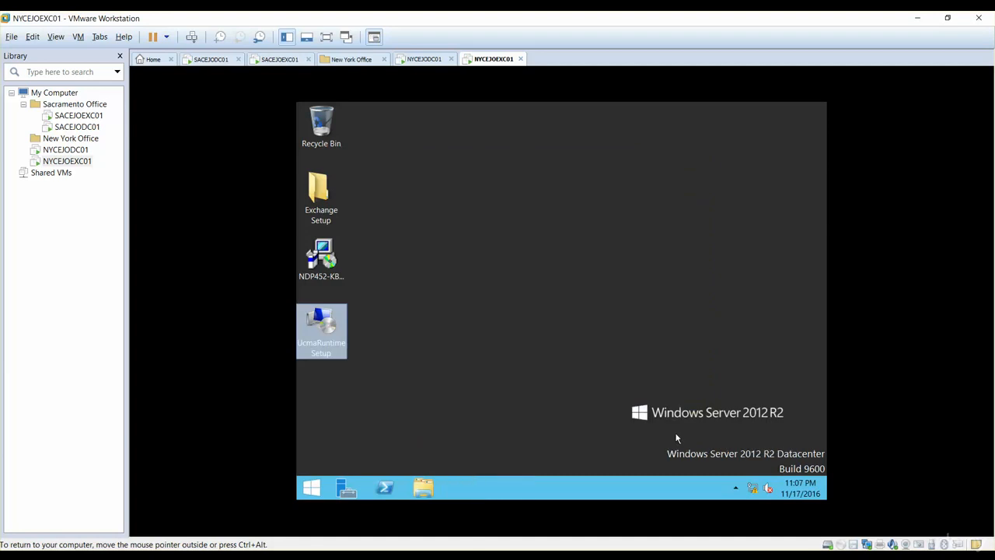